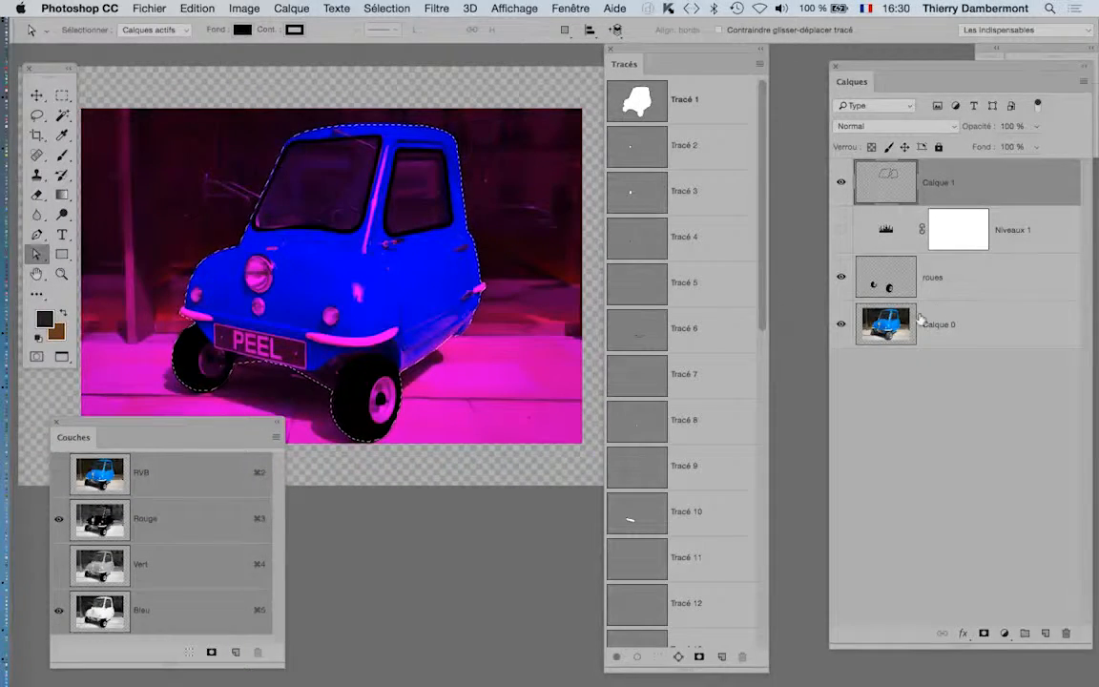
- Create a new empty layer above Calque 1
{"action": "left_click", "coordinate": [1047, 635]}
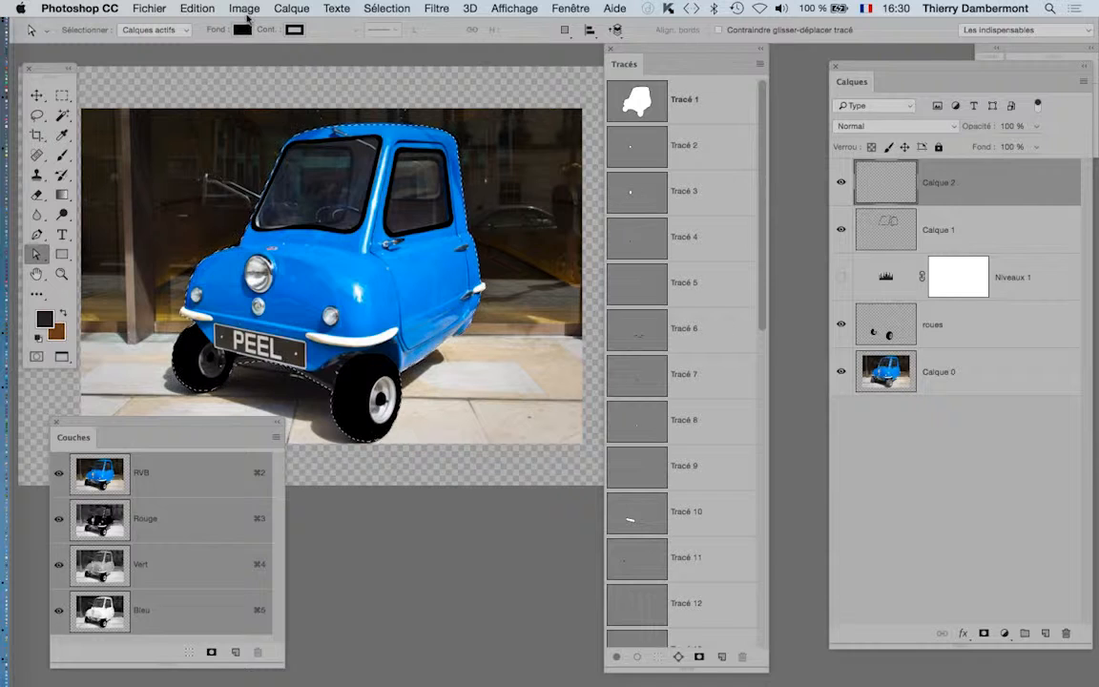
{"action": "left_click", "coordinate": [200, 7]}
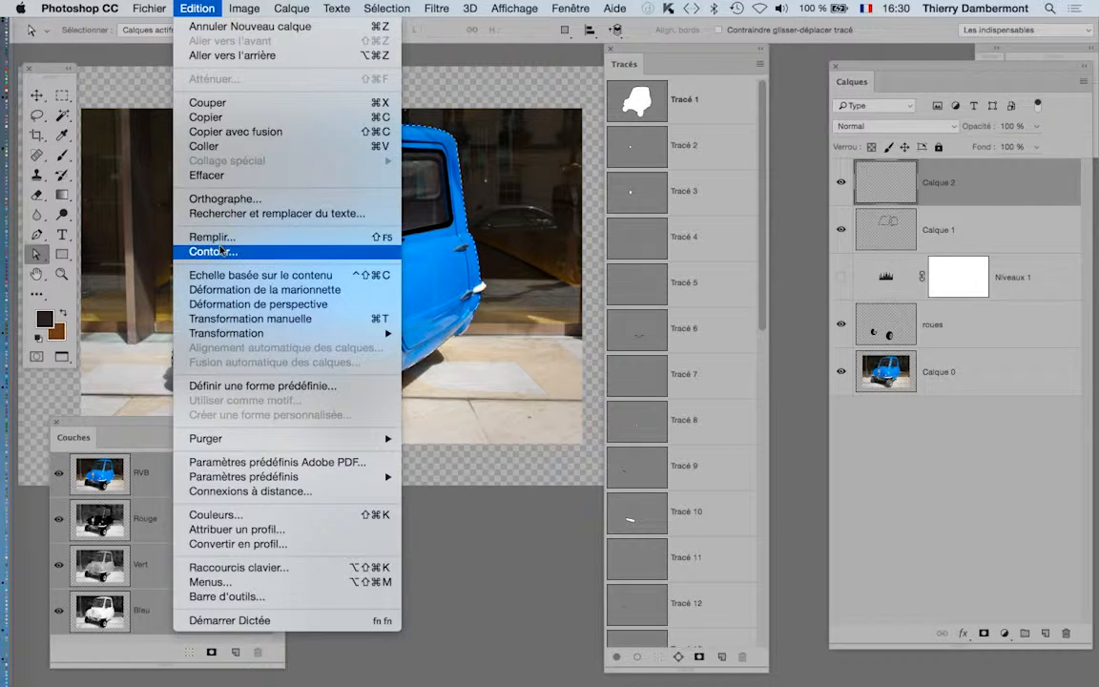
{"action": "left_click", "coordinate": [213, 252]}
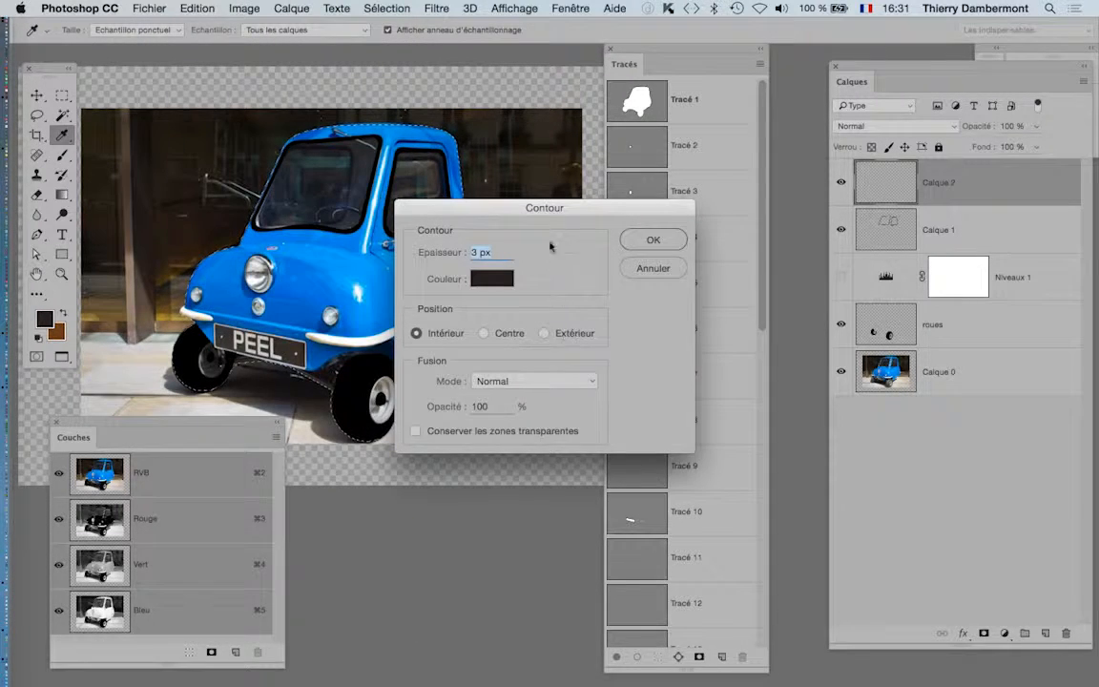
{"action": "left_click_drag", "start_coordinate": [553, 207], "coordinate": [674, 164]}
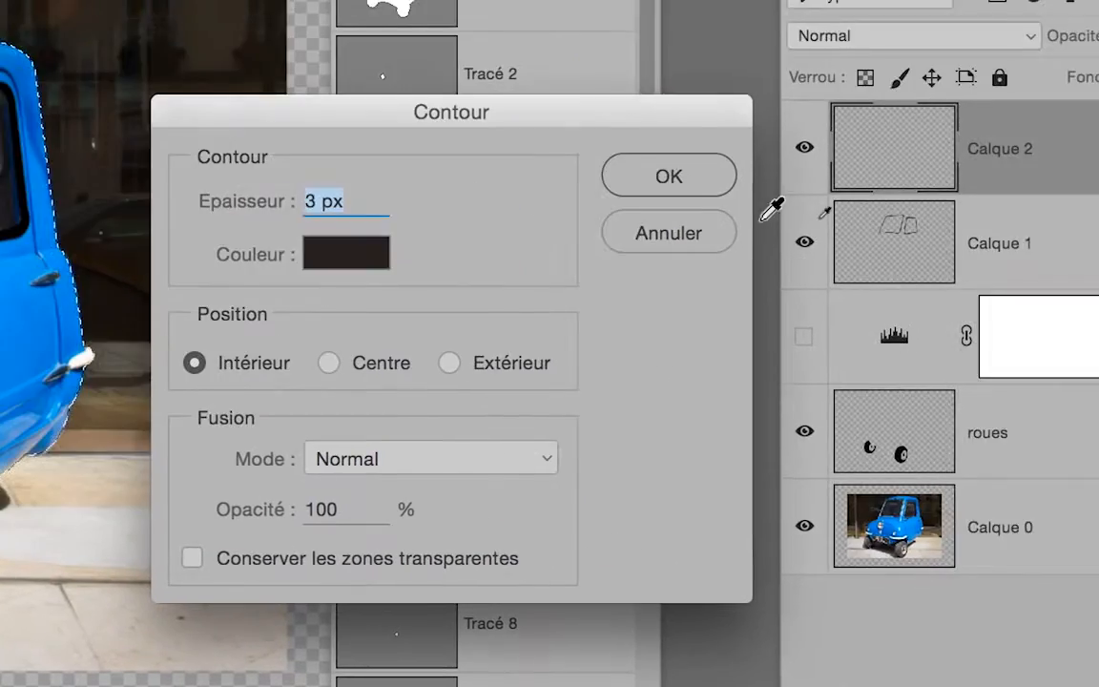
{"action": "left_click", "coordinate": [798, 225]}
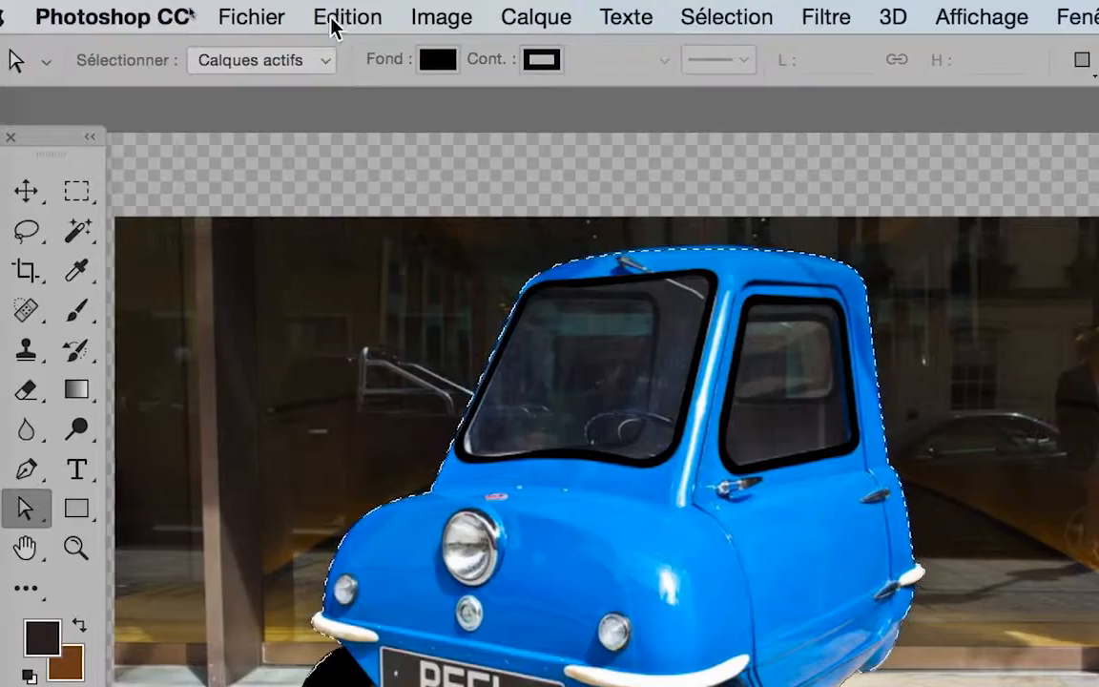
- Stroke the car body selection with a 3 px dark inside contour at 100% opacity, and hide the Calque 0 photo layer
{"action": "left_click", "coordinate": [341, 17]}
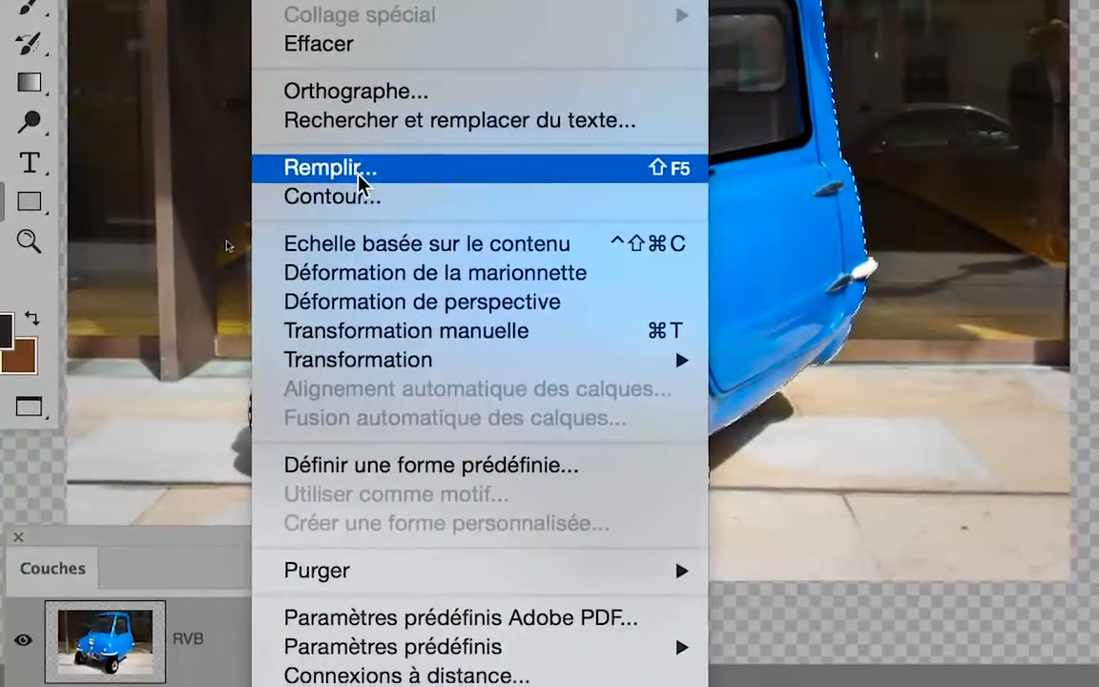
{"action": "left_click", "coordinate": [362, 190]}
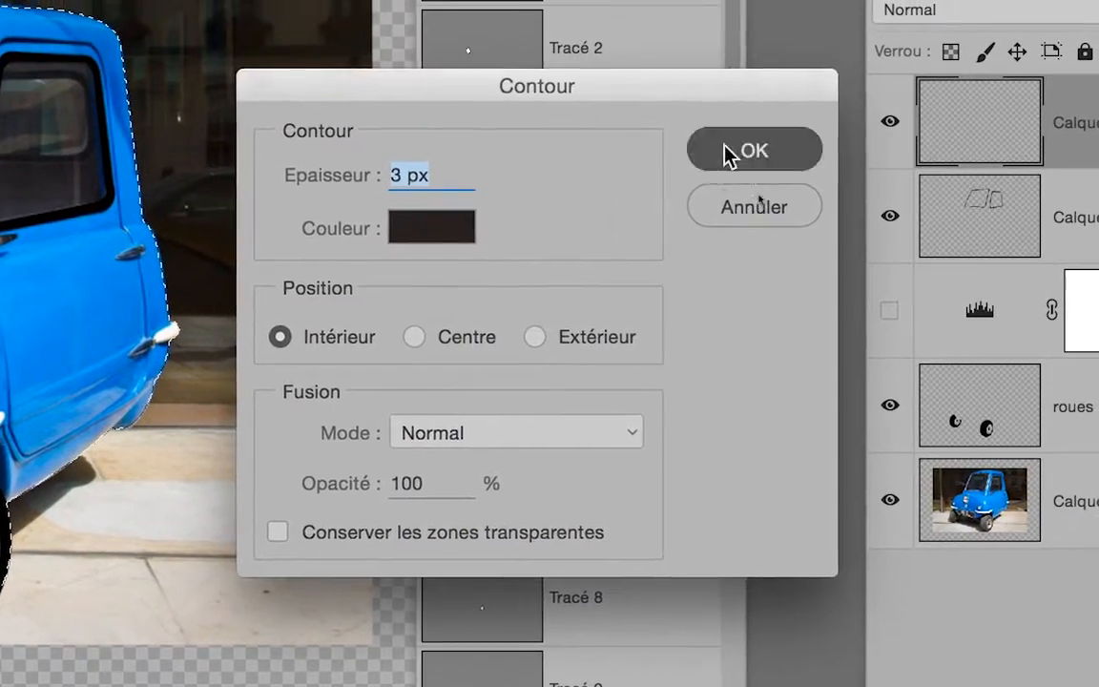
{"action": "left_click", "coordinate": [936, 25]}
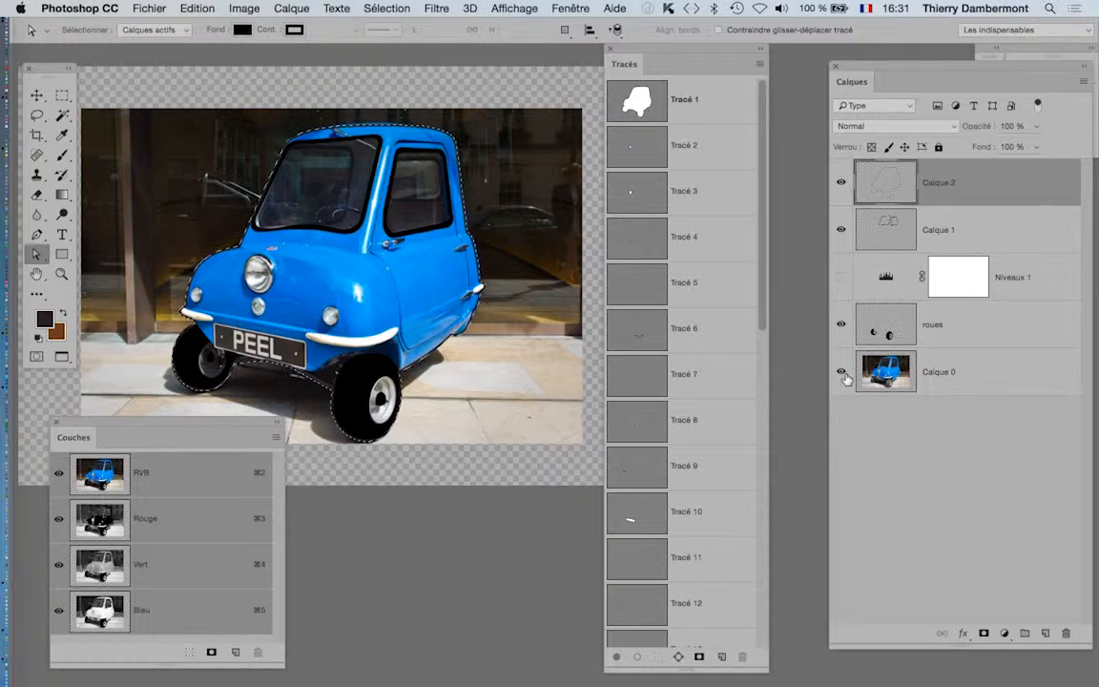
{"action": "left_click", "coordinate": [980, 395]}
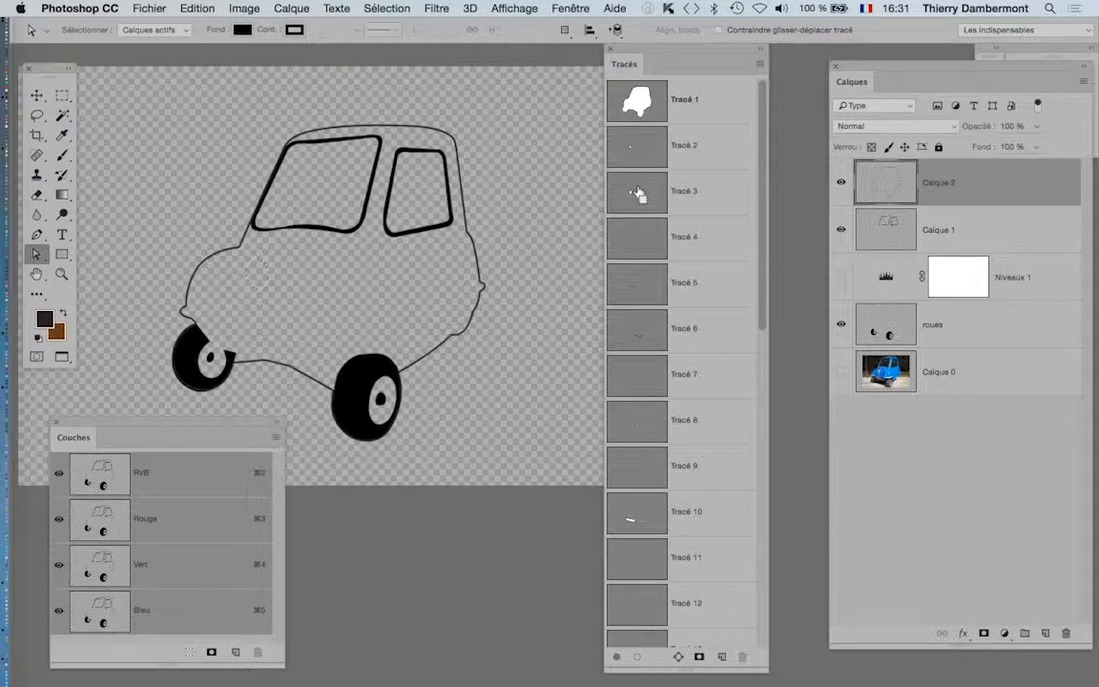
- Load the headlight path Tracé 3 as a selection, and show Calque 0 again with the Vert channel hidden
{"action": "left_click", "coordinate": [637, 192], "text": "super"}
{"action": "left_click", "coordinate": [841, 372]}
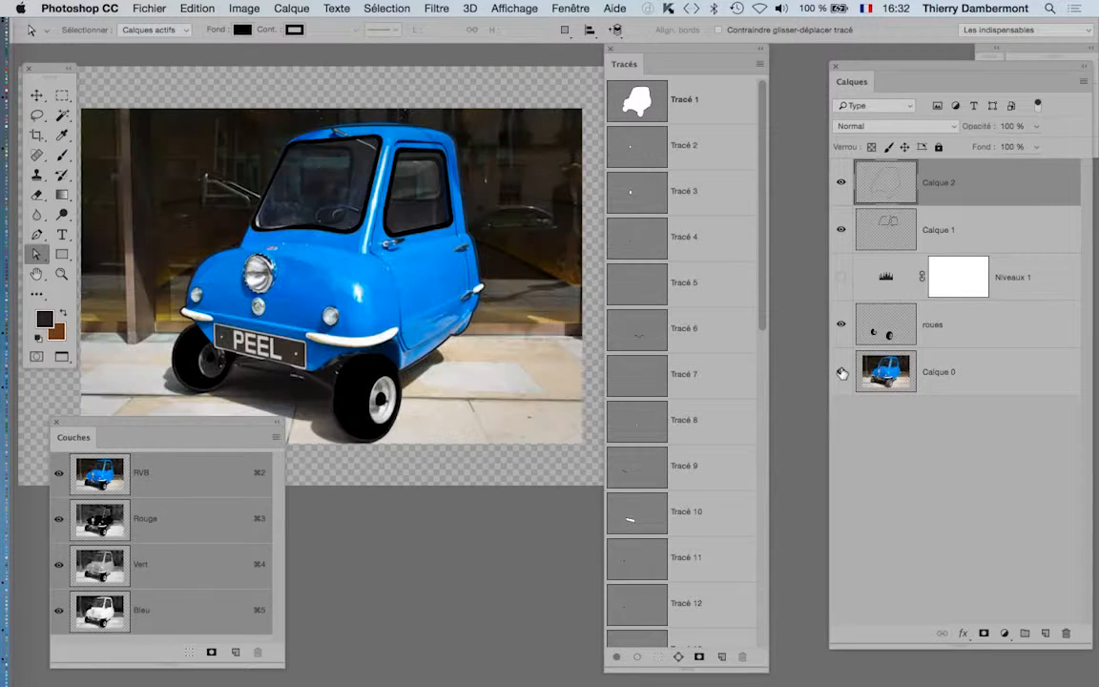
{"action": "left_click", "coordinate": [58, 563]}
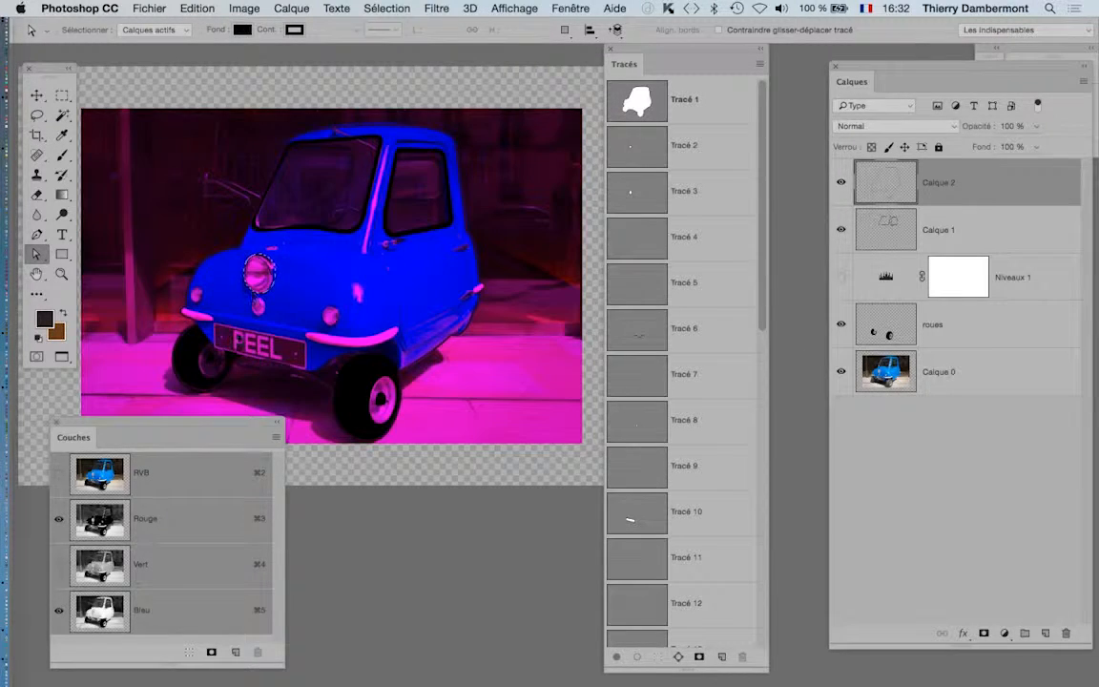
{"action": "scroll", "coordinate": [253, 291], "scroll_direction": "up", "scroll_amount": 4}
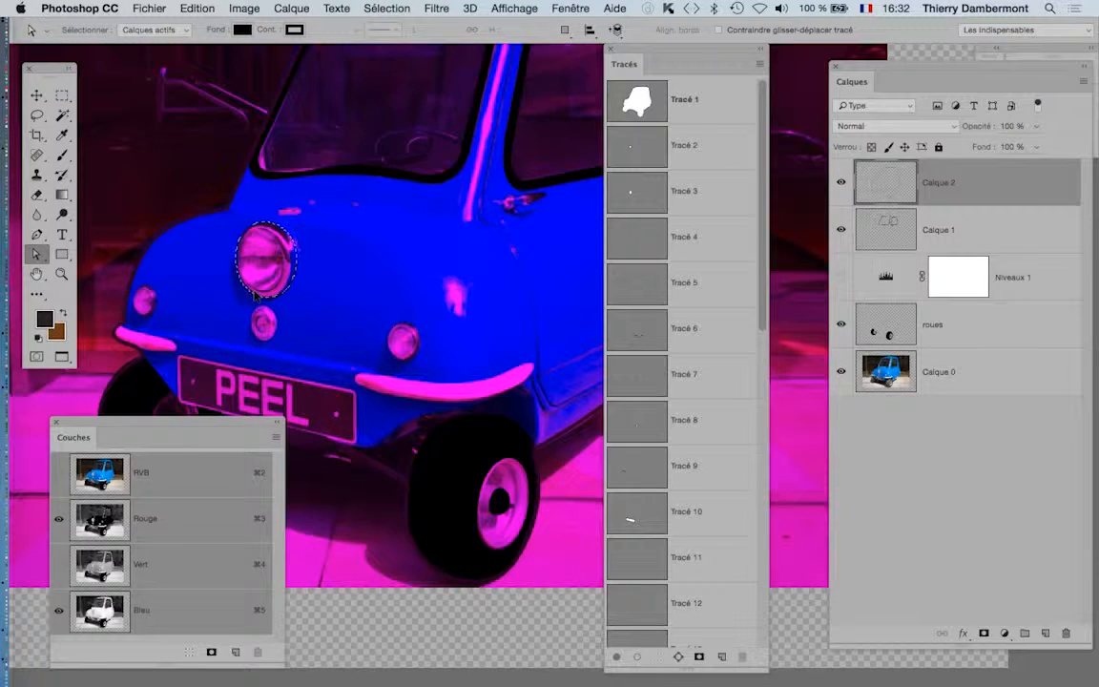
{"action": "scroll", "coordinate": [255, 299], "scroll_direction": "down", "scroll_amount": 4}
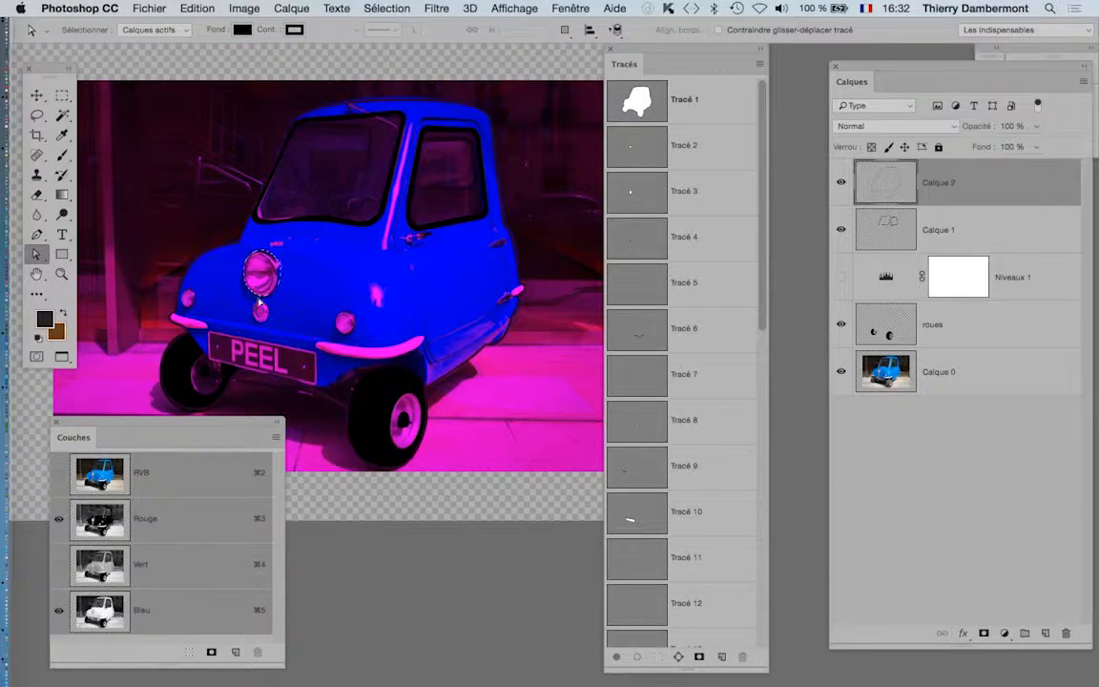
- Examine the car line drawing with the Calque 0 photo layer temporarily hidden
{"action": "left_click", "coordinate": [842, 374]}
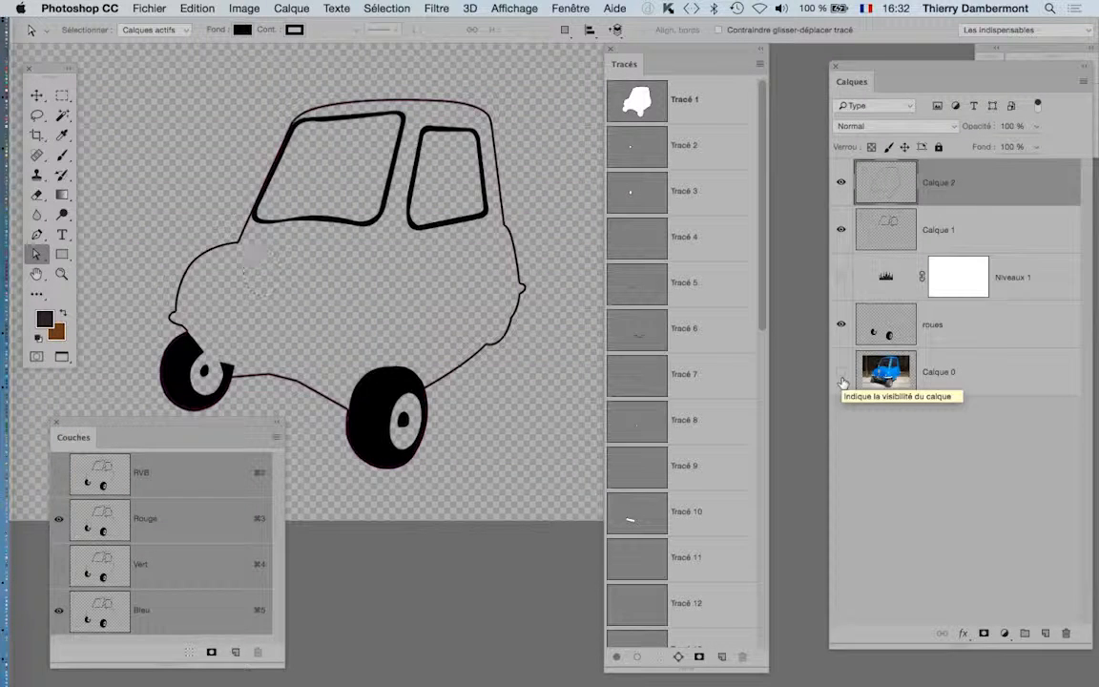
{"action": "scroll", "coordinate": [381, 412], "scroll_direction": "up", "scroll_amount": 1}
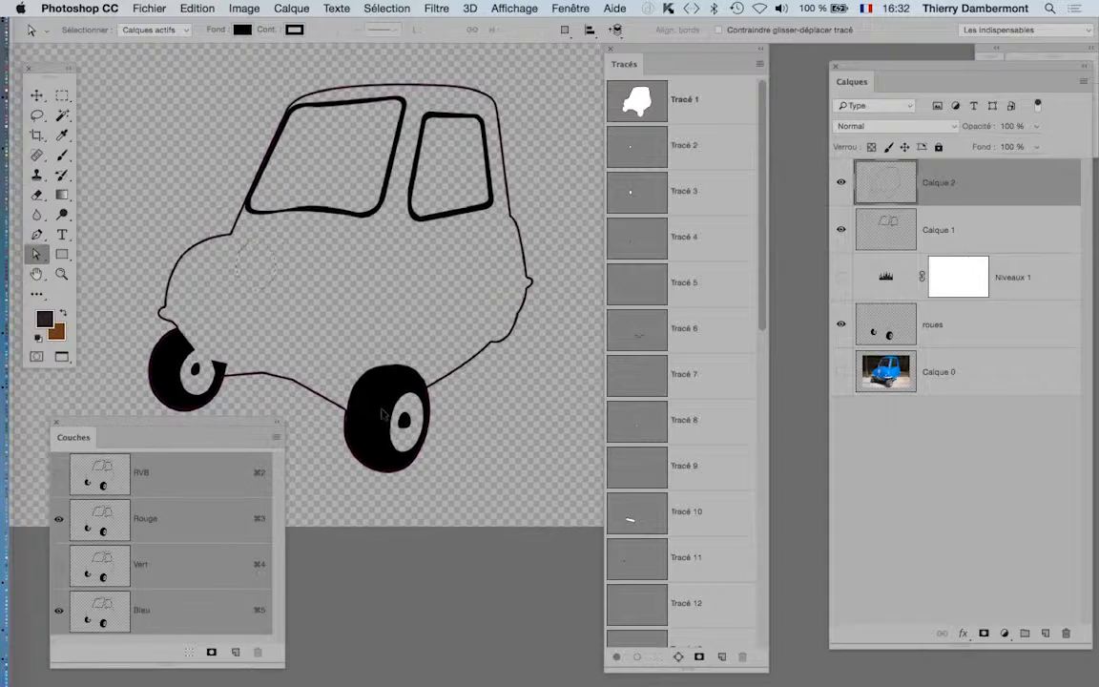
{"action": "scroll", "coordinate": [385, 413], "scroll_direction": "up", "scroll_amount": 4}
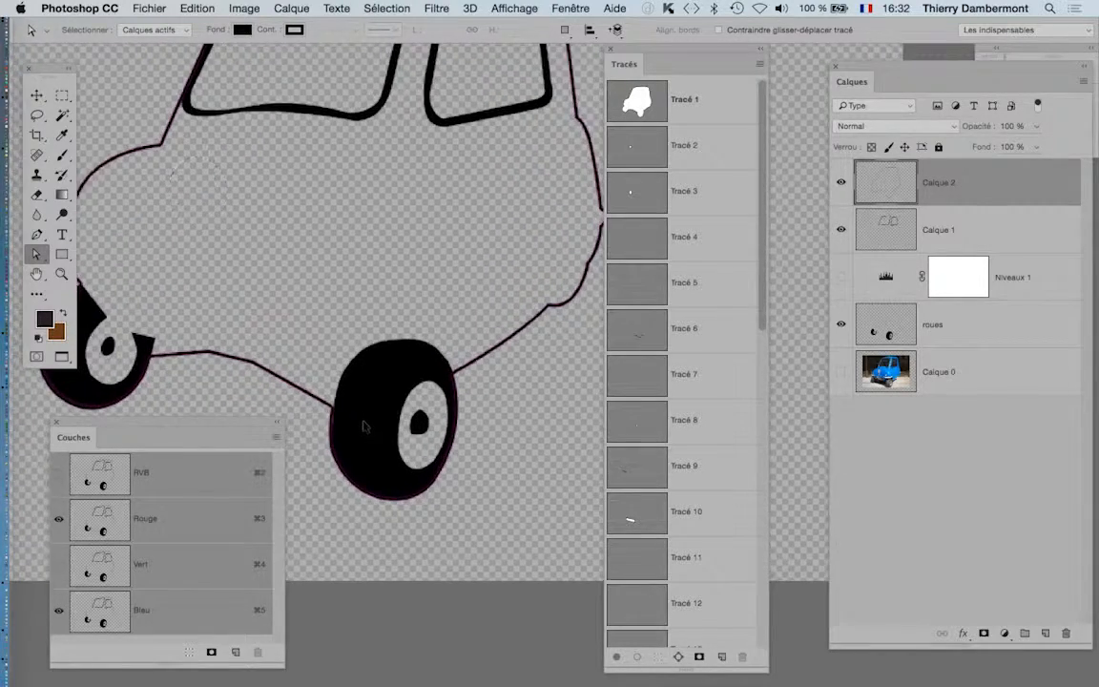
{"action": "scroll", "coordinate": [367, 426], "scroll_direction": "down", "scroll_amount": 4}
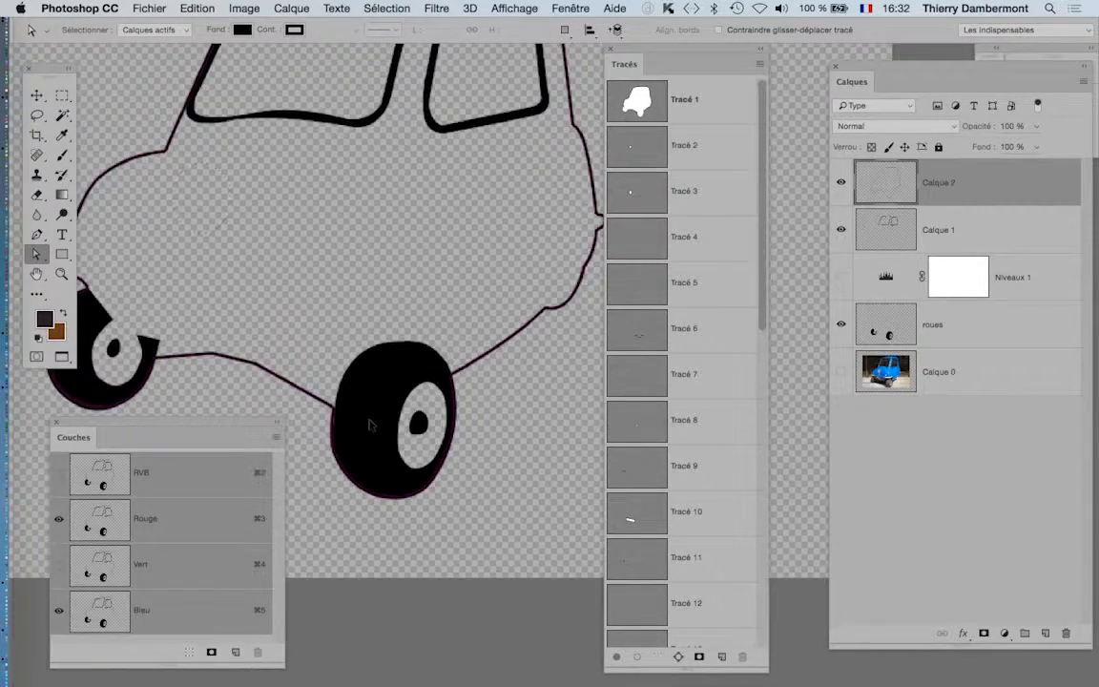
{"action": "scroll", "coordinate": [372, 427], "scroll_direction": "down", "scroll_amount": 2}
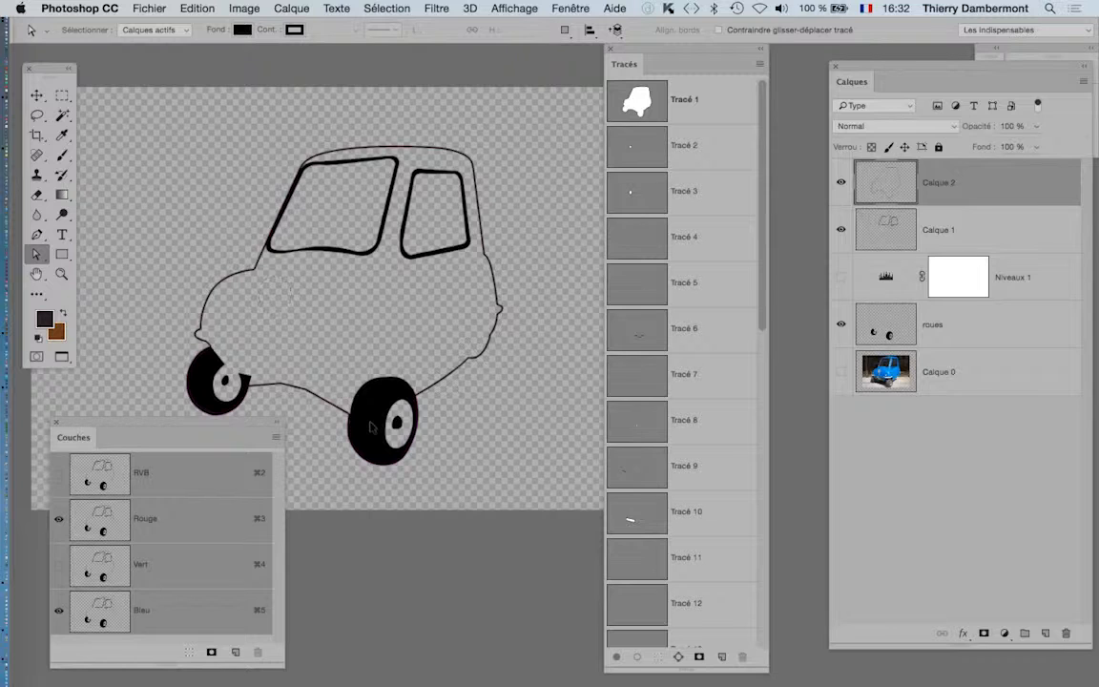
{"action": "left_click", "coordinate": [841, 372]}
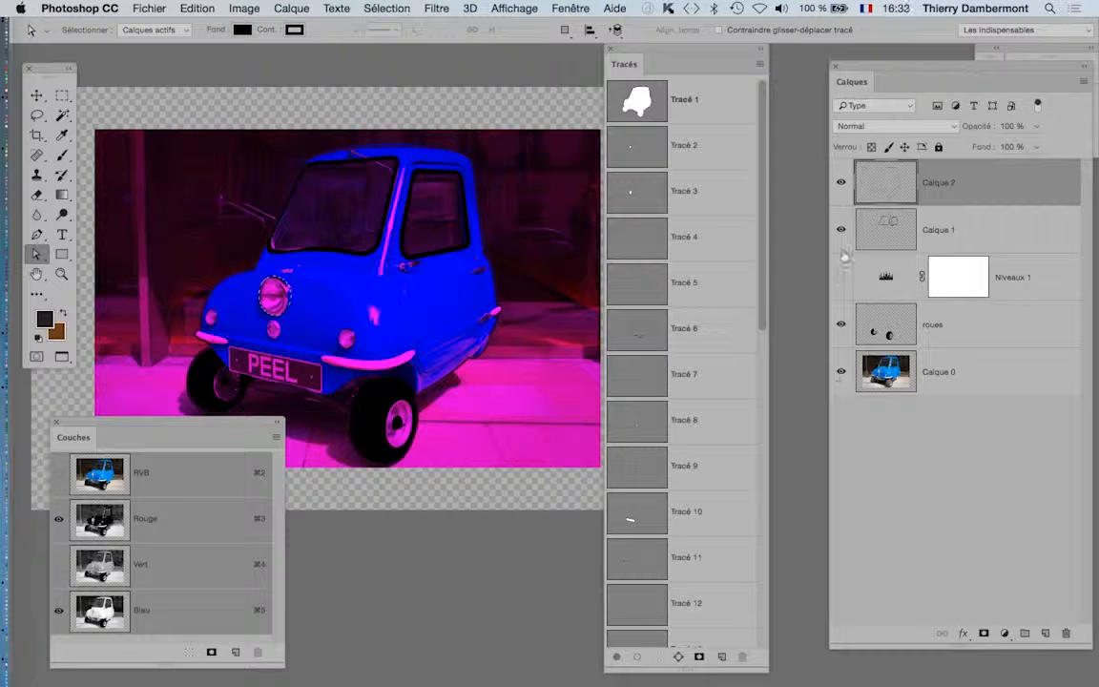
- Add a new layer and fill the large headlight selection with black (Noir) at 100% opacity
{"action": "left_click", "coordinate": [1045, 633]}
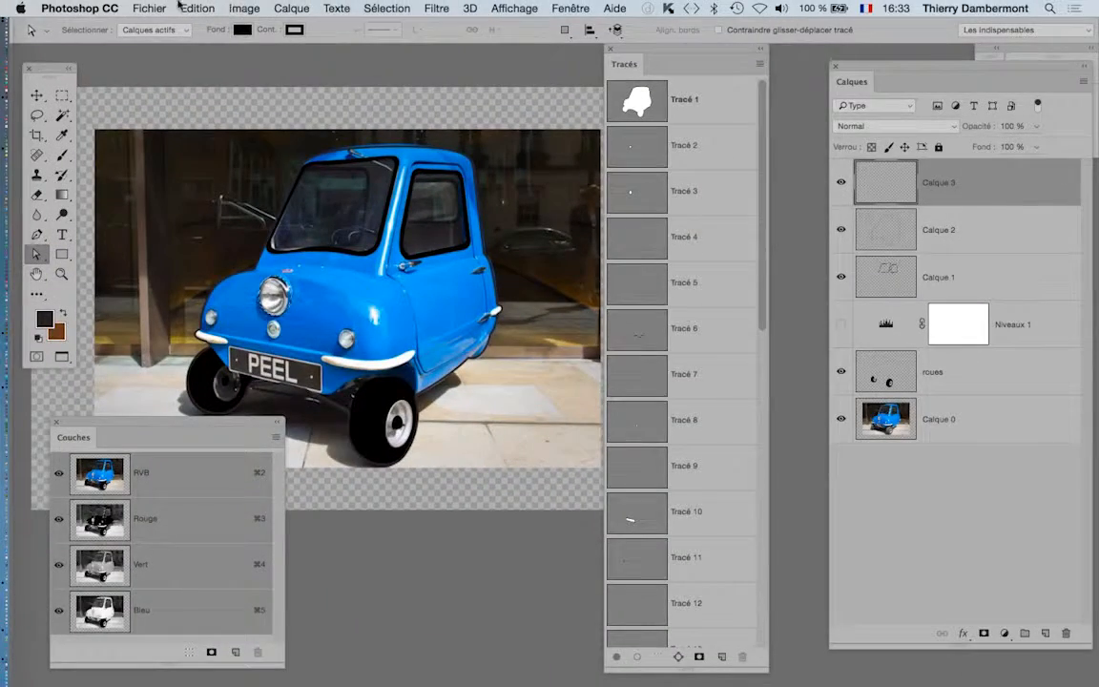
{"action": "left_click", "coordinate": [198, 9]}
{"action": "left_click", "coordinate": [213, 237]}
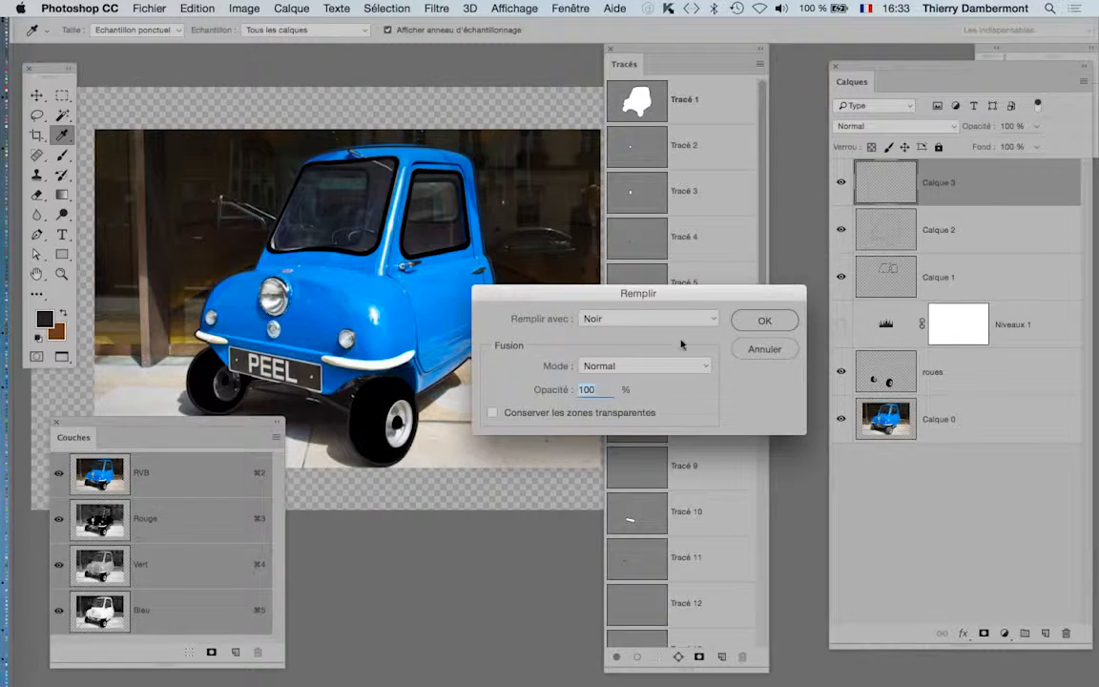
{"action": "left_click", "coordinate": [761, 320]}
{"action": "key", "text": "a"}
- Fill the inner headlight ellipse with white (Blanc) in Normal mode at 100% opacity on the same layer
{"action": "scroll", "coordinate": [279, 307], "scroll_direction": "up", "scroll_amount": 5}
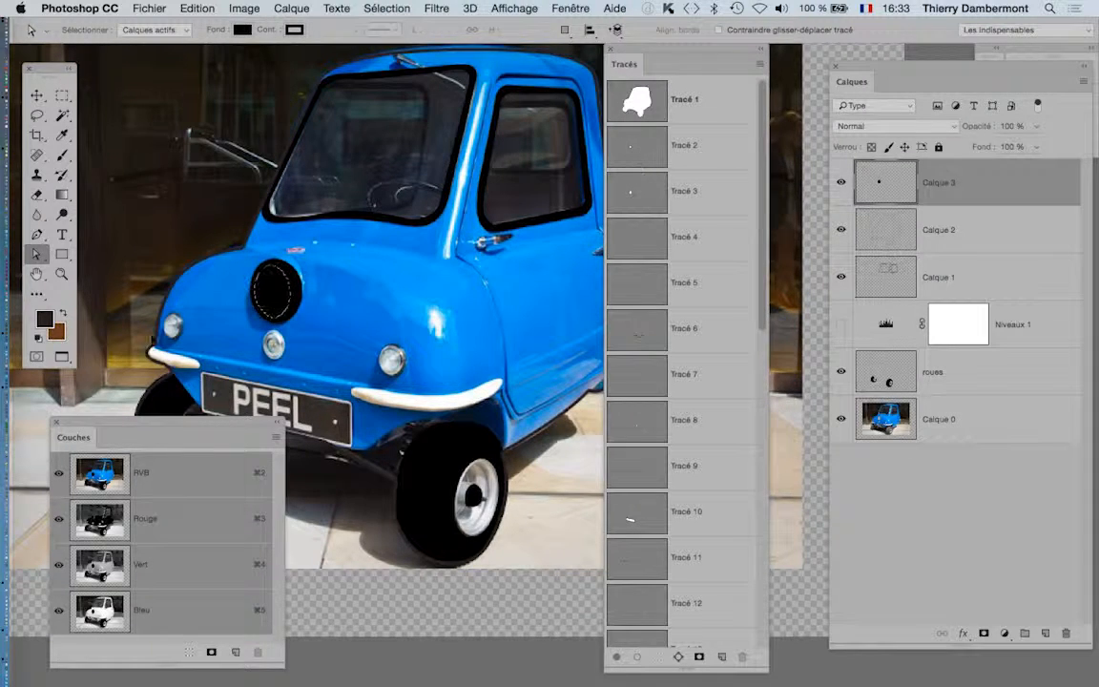
{"action": "key", "text": "super+plus"}
{"action": "key", "text": "super+plus"}
{"action": "key", "text": "super+plus"}
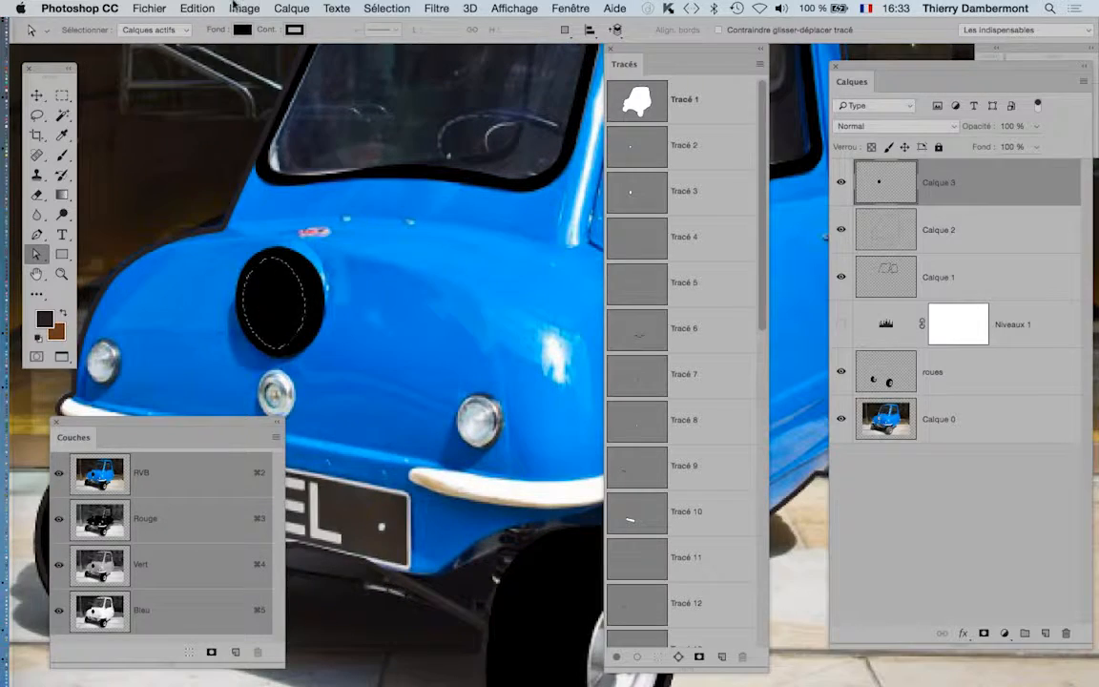
{"action": "left_click", "coordinate": [198, 7]}
{"action": "left_click", "coordinate": [229, 236]}
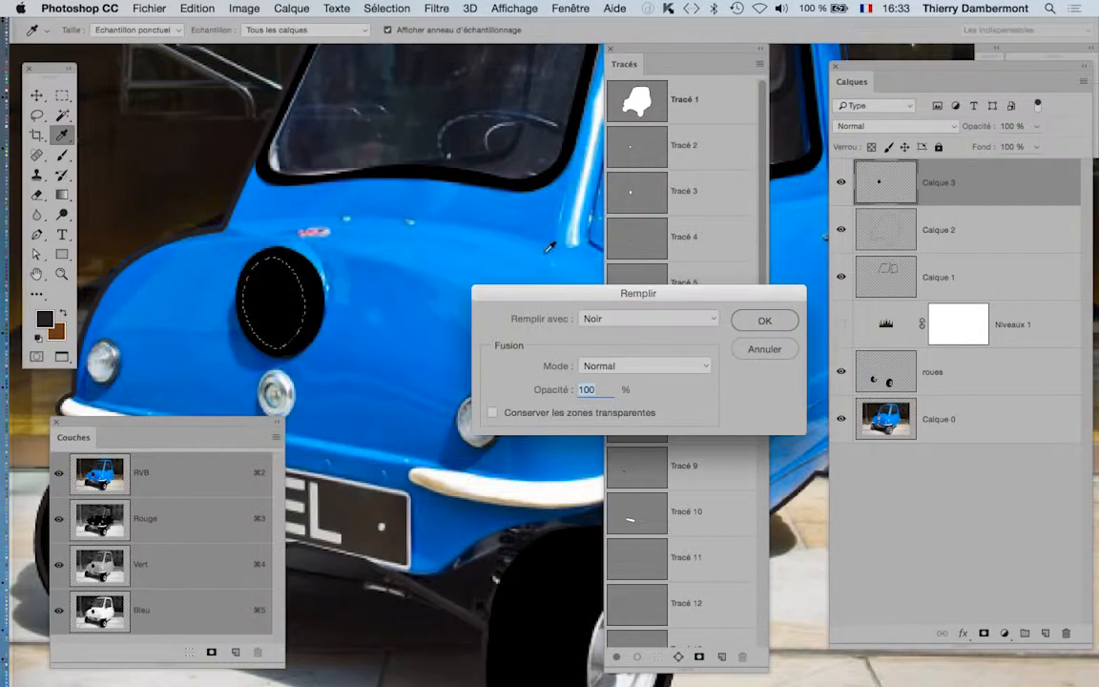
{"action": "left_click", "coordinate": [614, 320]}
{"action": "left_click", "coordinate": [618, 340]}
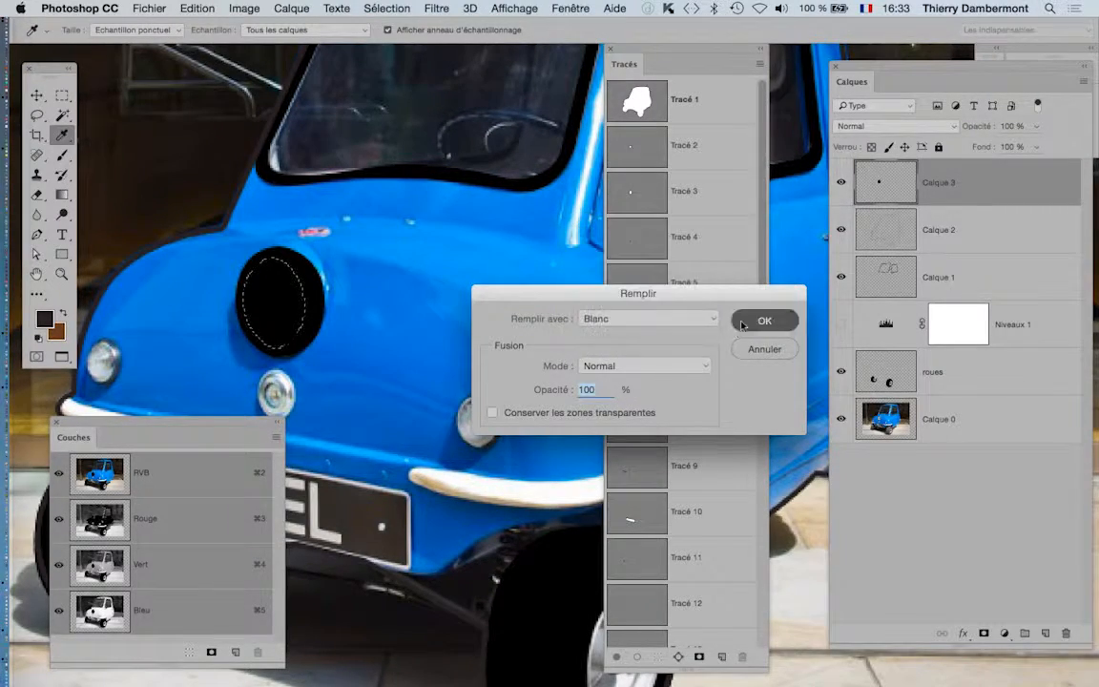
{"action": "left_click", "coordinate": [733, 329]}
{"action": "key", "text": "a"}
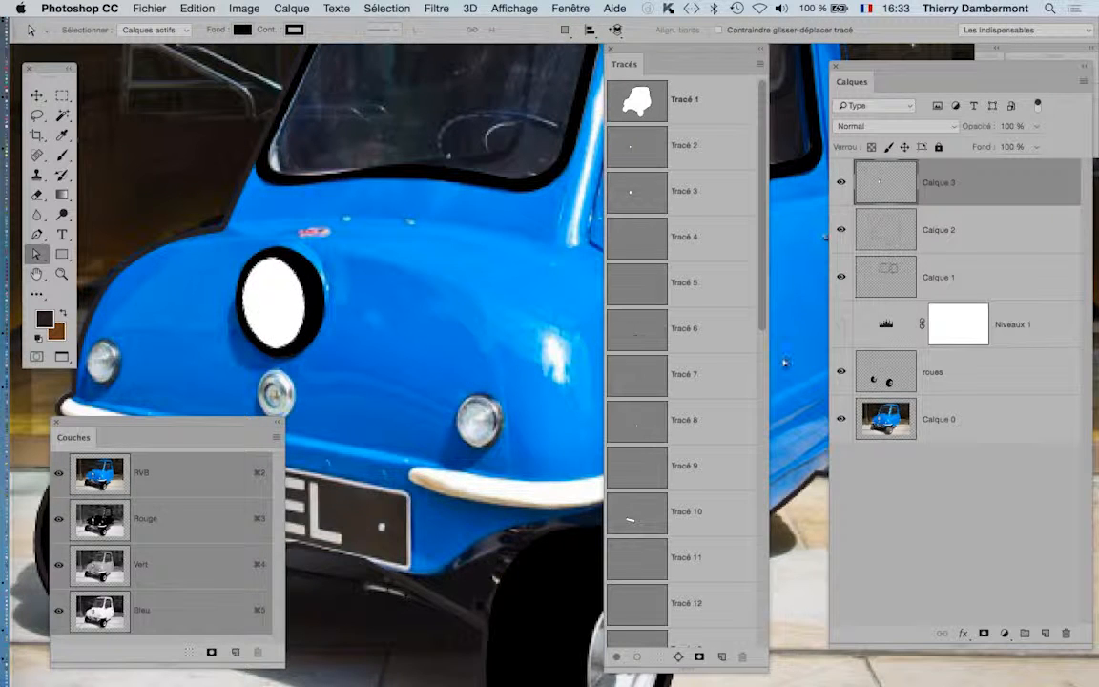
- Hide the Calque 0 photo layer and examine the whole car line drawing with its new headlight
{"action": "scroll", "coordinate": [475, 373], "scroll_direction": "down", "scroll_amount": 1}
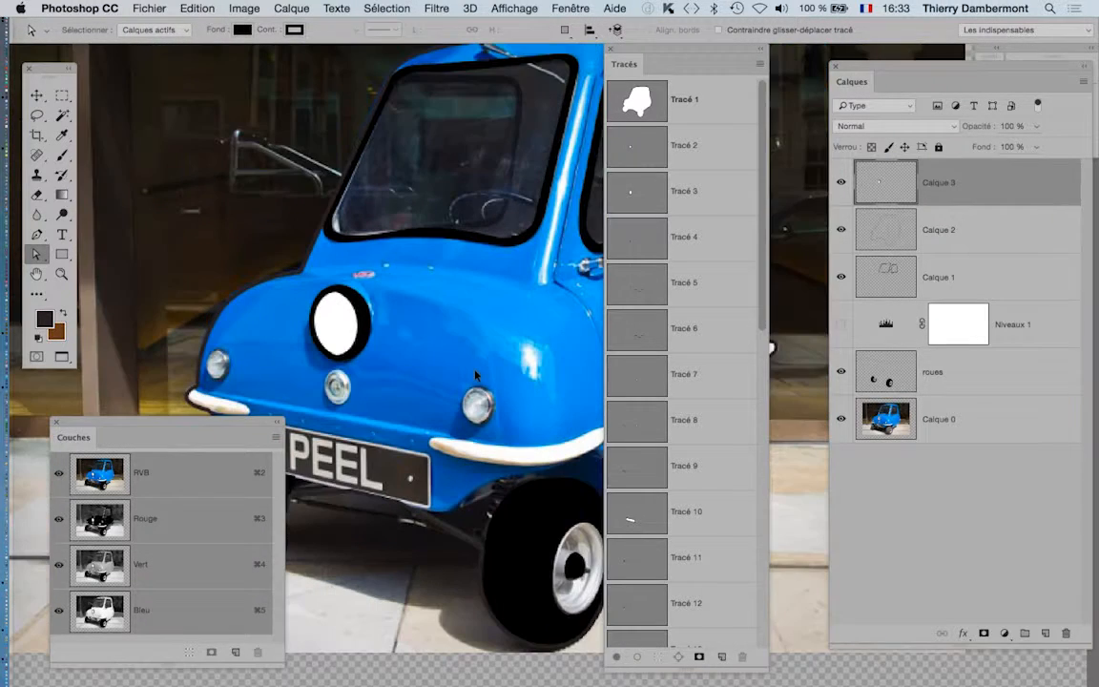
{"action": "left_click", "coordinate": [840, 418]}
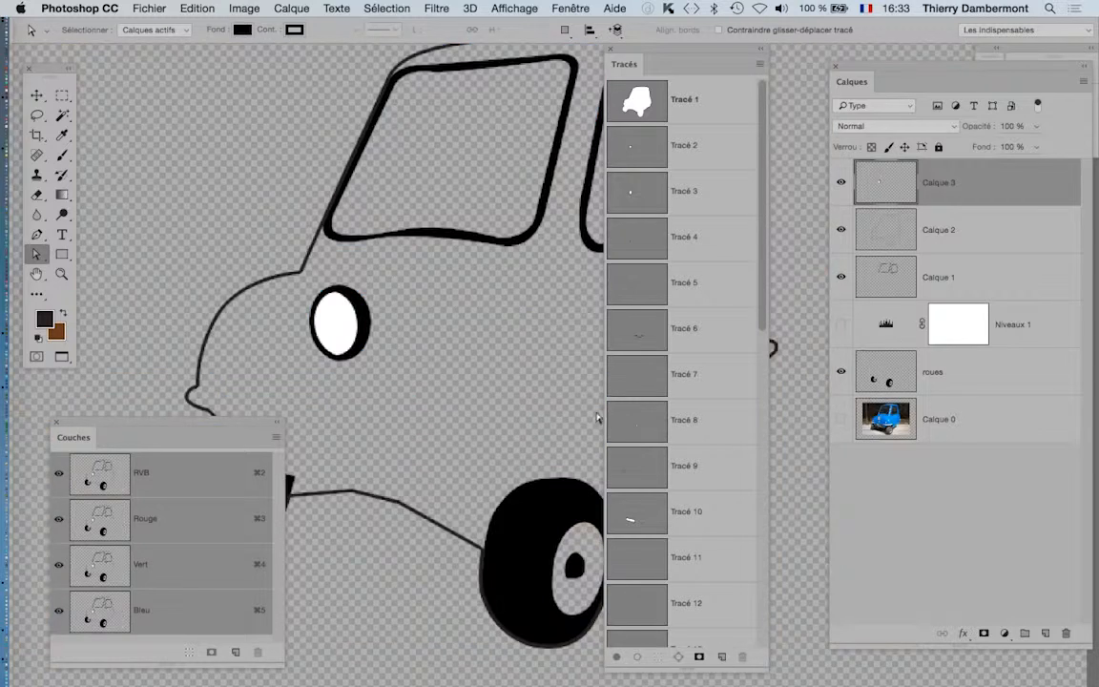
{"action": "scroll", "coordinate": [505, 377], "scroll_direction": "up", "scroll_amount": 2}
{"action": "left_click", "coordinate": [527, 394], "text": "alt"}
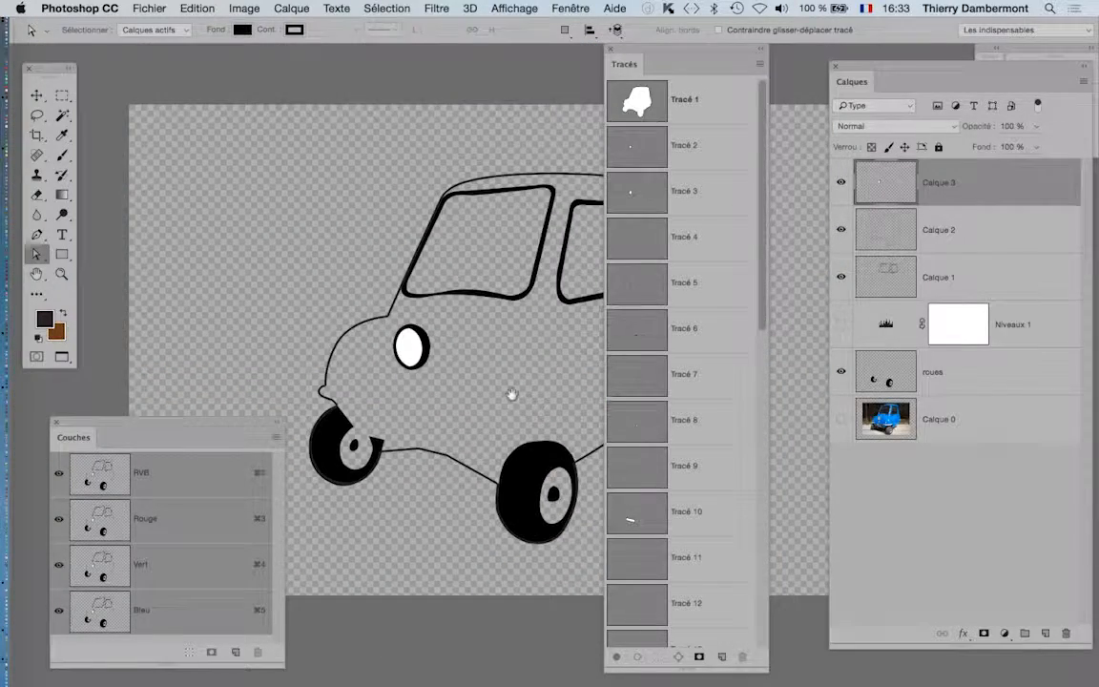
{"action": "left_click_drag", "start_coordinate": [490, 376], "coordinate": [353, 282]}
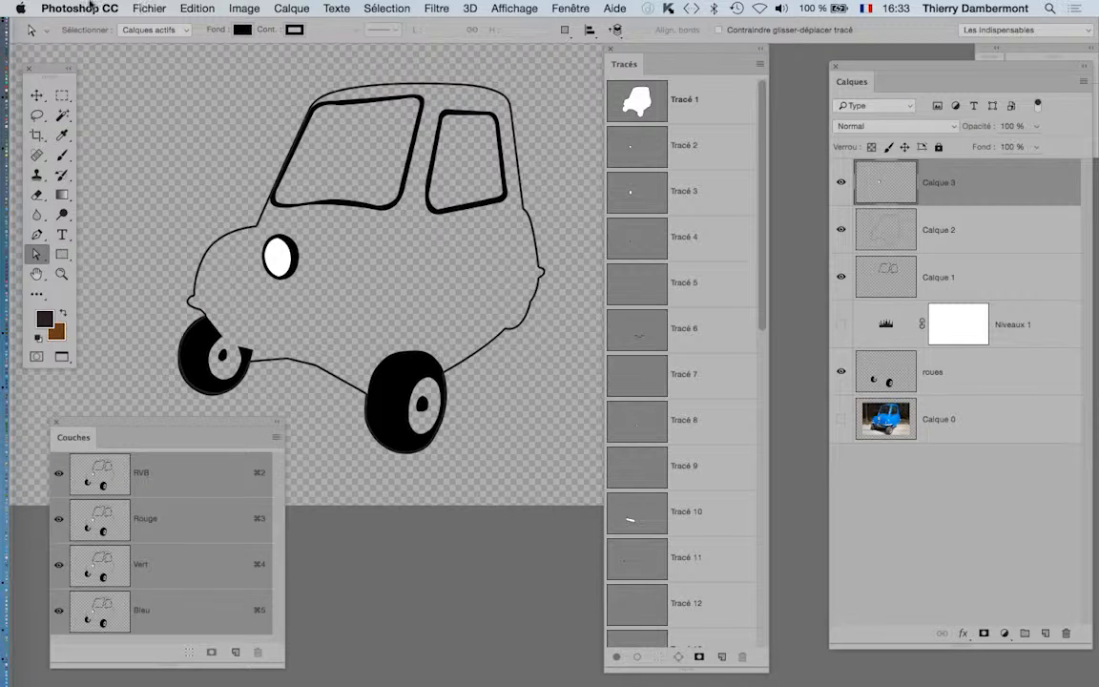
- Save the document under the new name world's_smallest_car_13-vs203.psd in Photoshop format
{"action": "left_click", "coordinate": [150, 7]}
{"action": "left_click", "coordinate": [194, 167]}
{"action": "left_click", "coordinate": [656, 59]}
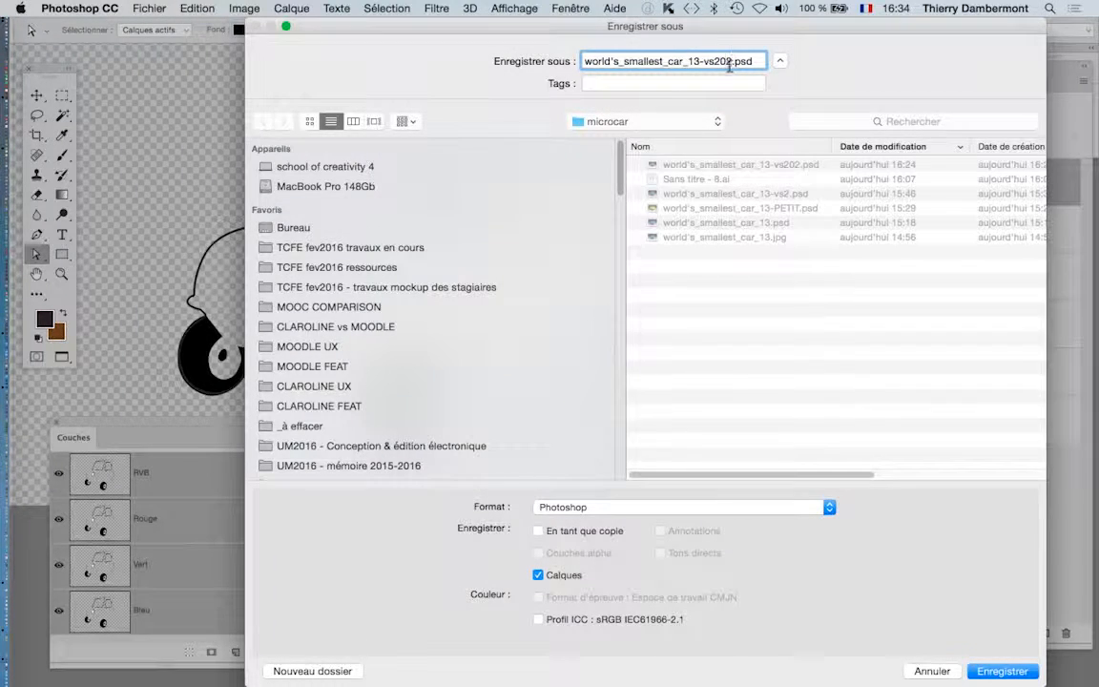
{"action": "key", "text": "BackSpace"}
{"action": "key", "text": "BackSpace"}
{"action": "type", "text": "03"}
{"action": "key", "text": "Return"}
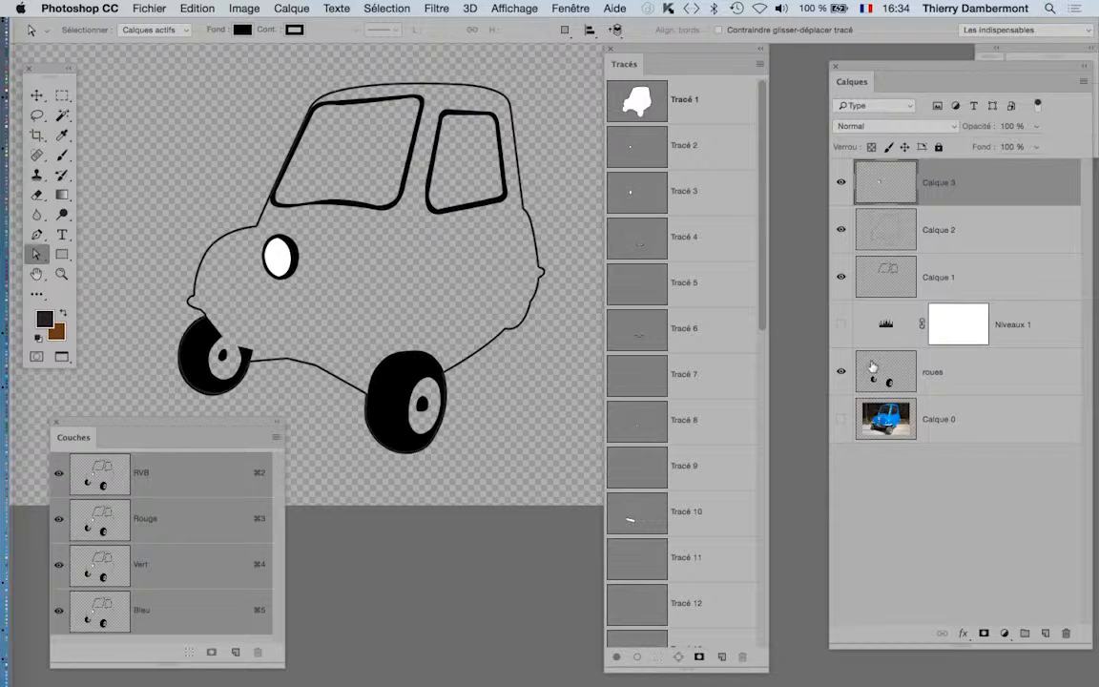
- Compare the line drawing with the photo by toggling Calque 0, leave it shown, and look through the saved paths
{"action": "left_click", "coordinate": [841, 419]}
{"action": "left_click", "coordinate": [842, 421]}
{"action": "left_click", "coordinate": [842, 421]}
{"action": "left_click", "coordinate": [842, 421]}
{"action": "left_click", "coordinate": [841, 421]}
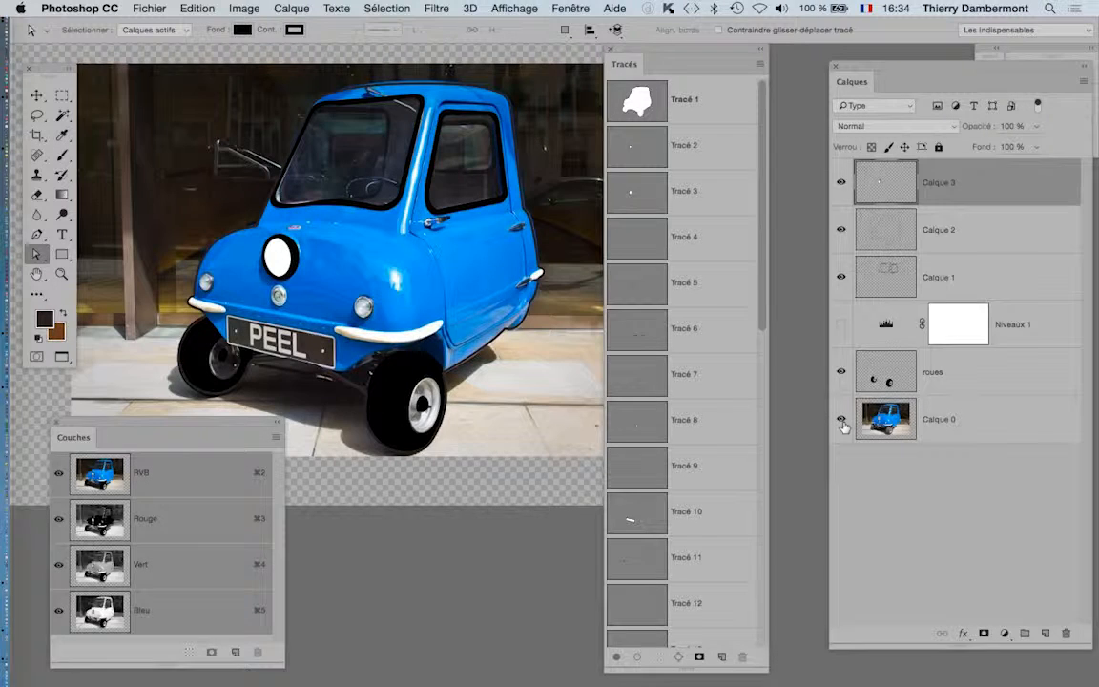
{"action": "scroll", "coordinate": [678, 272], "scroll_direction": "down", "scroll_amount": 5}
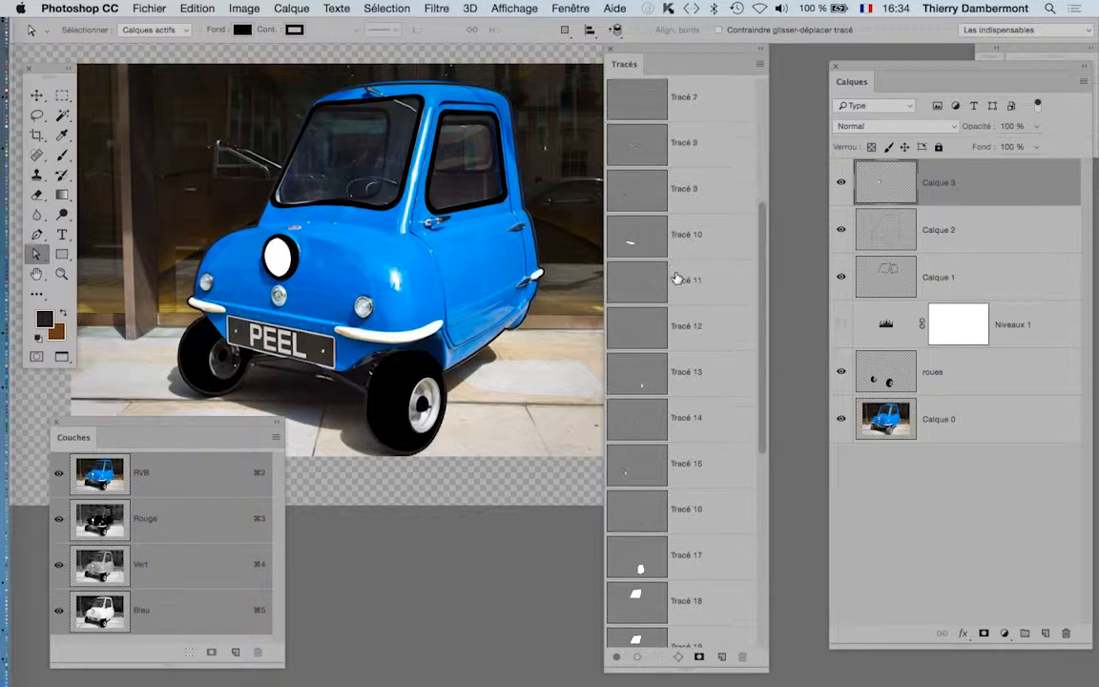
{"action": "scroll", "coordinate": [675, 277], "scroll_direction": "down", "scroll_amount": 5}
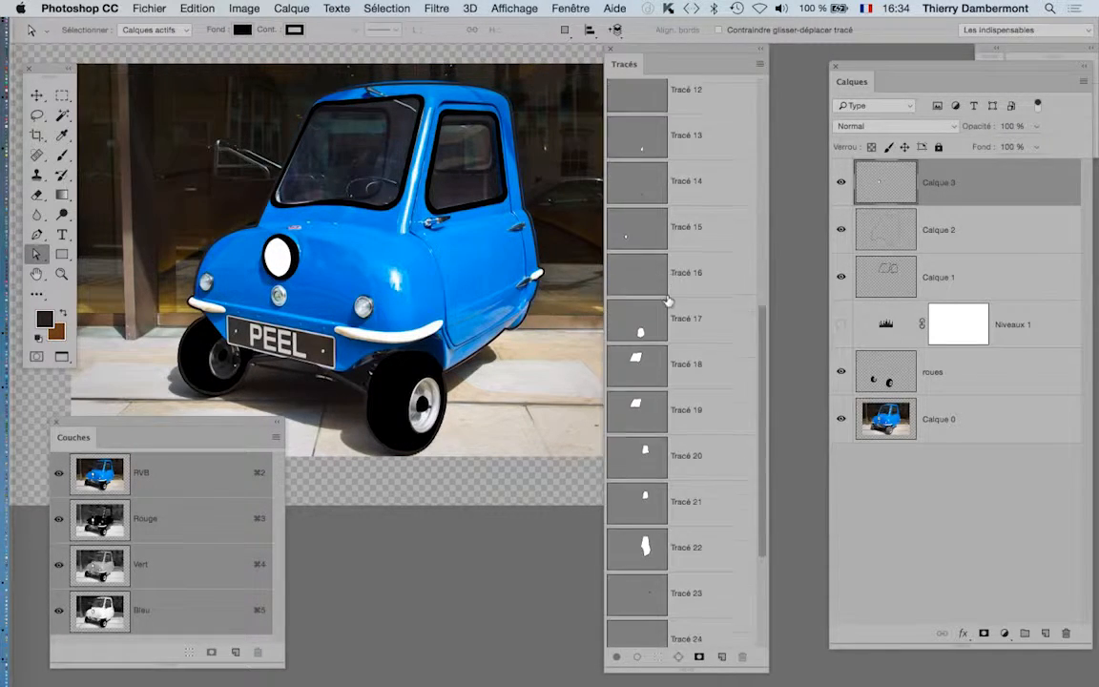
- Load the door path Tracé 22 as a selection and stroke it 3 px black, inside, Normal mode, 100% opacity, on a new layer
{"action": "left_click", "coordinate": [646, 506], "text": "super"}
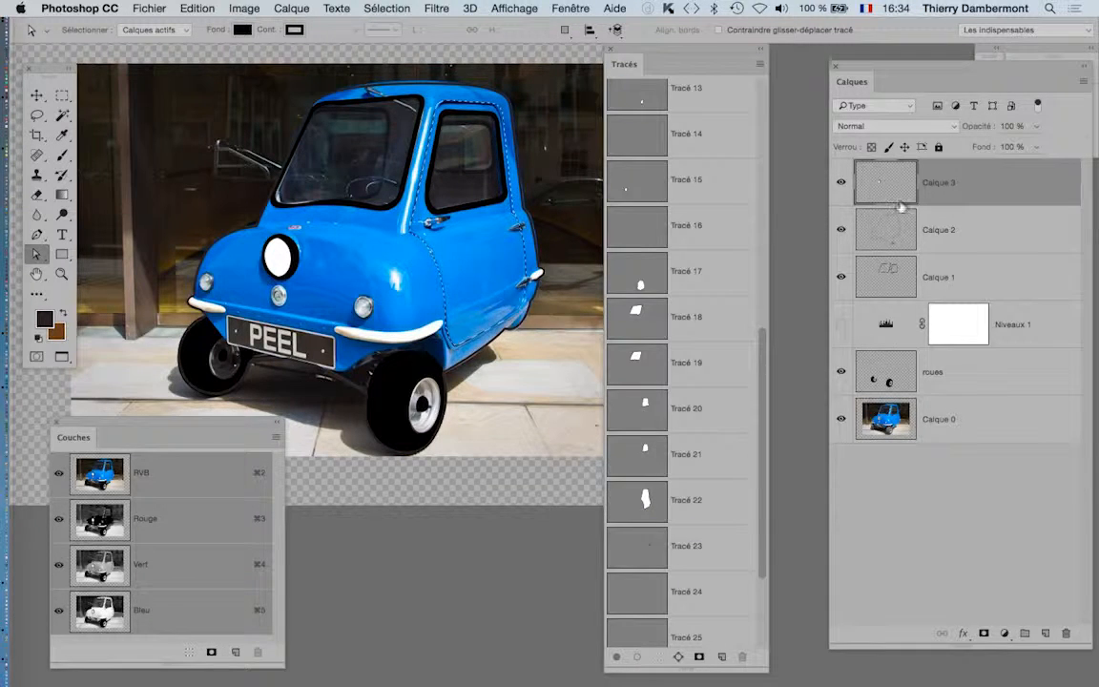
{"action": "left_click", "coordinate": [1044, 634]}
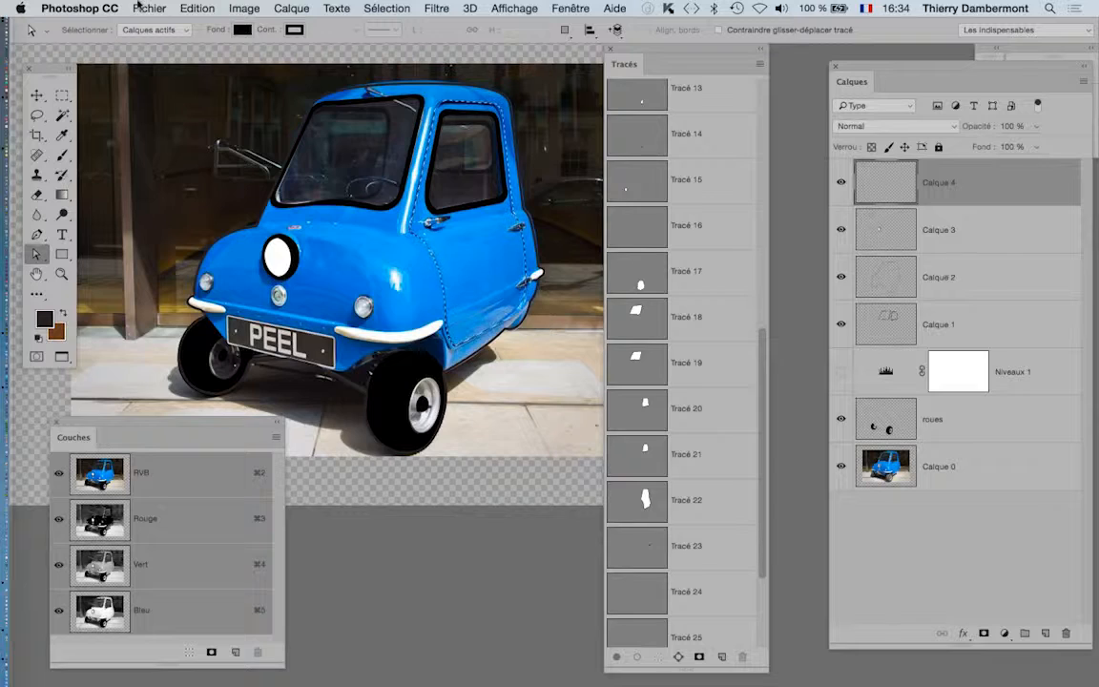
{"action": "left_click", "coordinate": [201, 8]}
{"action": "left_click", "coordinate": [213, 251]}
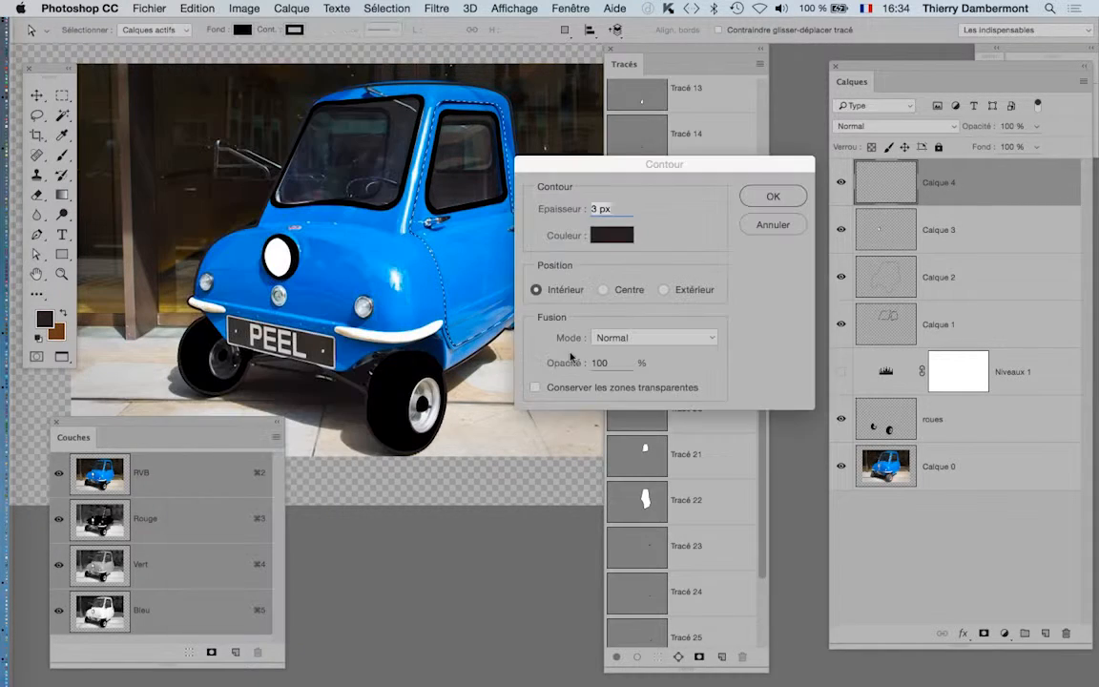
{"action": "left_click_drag", "start_coordinate": [695, 167], "coordinate": [775, 201]}
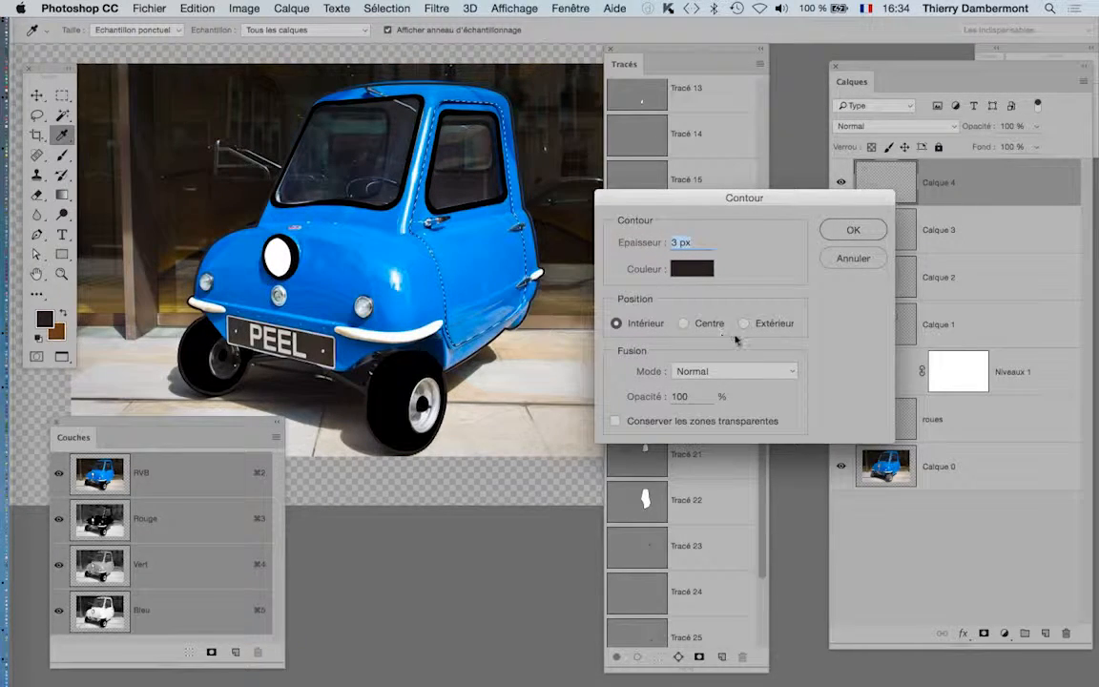
{"action": "left_click", "coordinate": [856, 229]}
{"action": "key", "text": "a"}
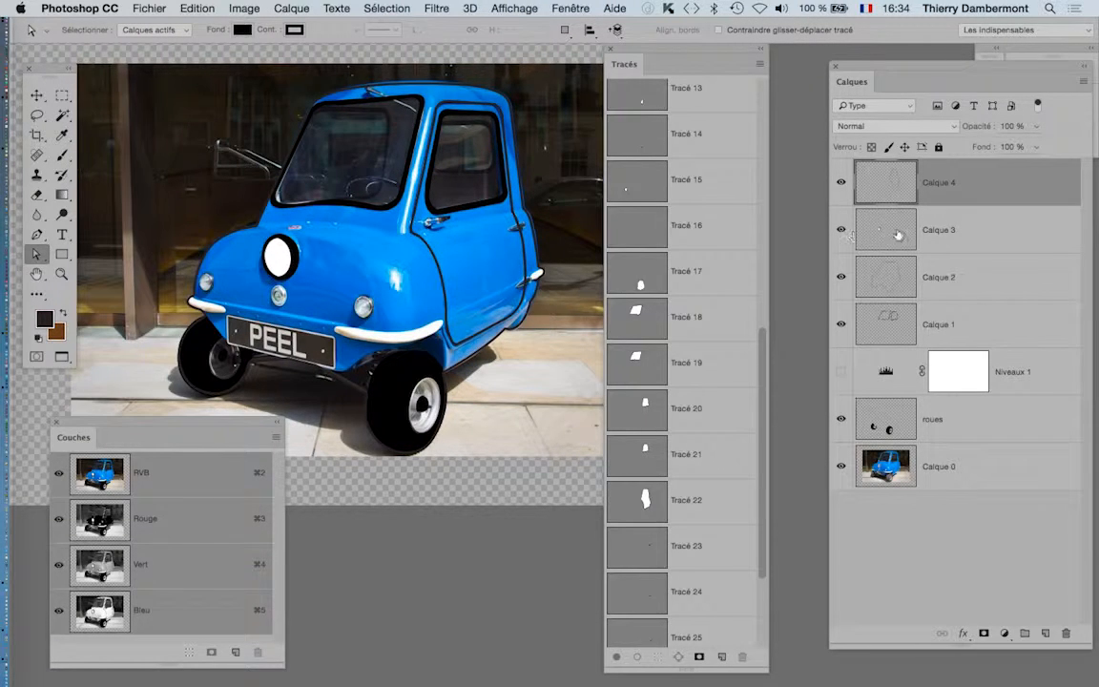
- Compare the line drawing including the door outline with the photo by toggling Calque 0, leaving it shown
{"action": "left_click", "coordinate": [841, 467]}
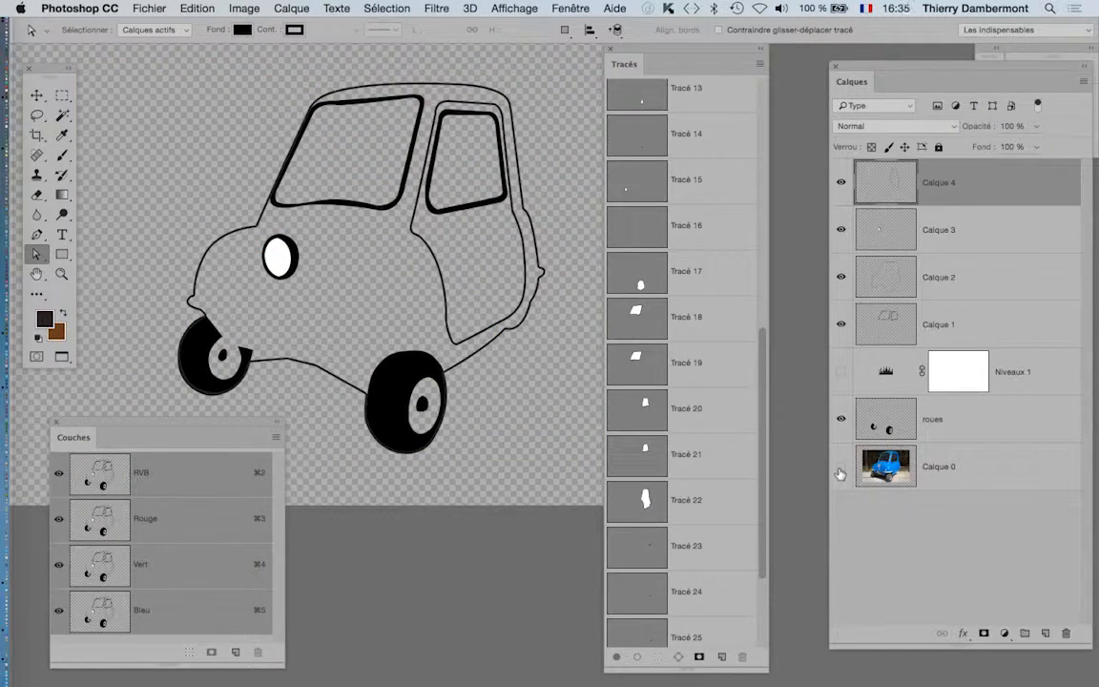
{"action": "left_click", "coordinate": [841, 469]}
{"action": "left_click", "coordinate": [840, 469]}
{"action": "left_click", "coordinate": [841, 469]}
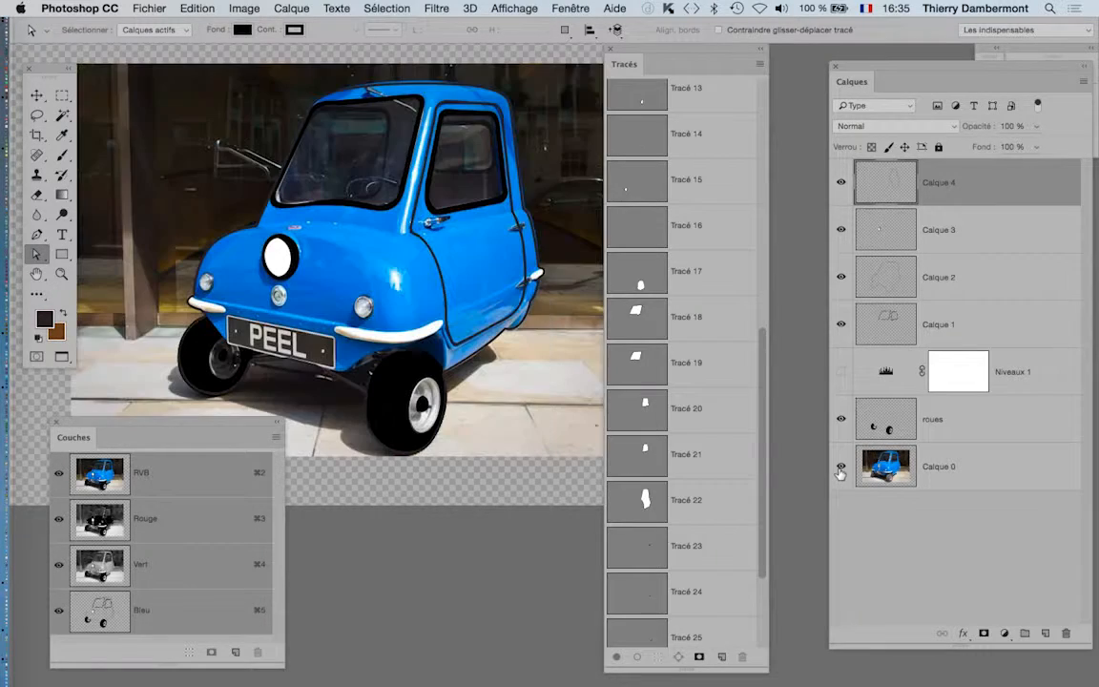
{"action": "left_click", "coordinate": [841, 472]}
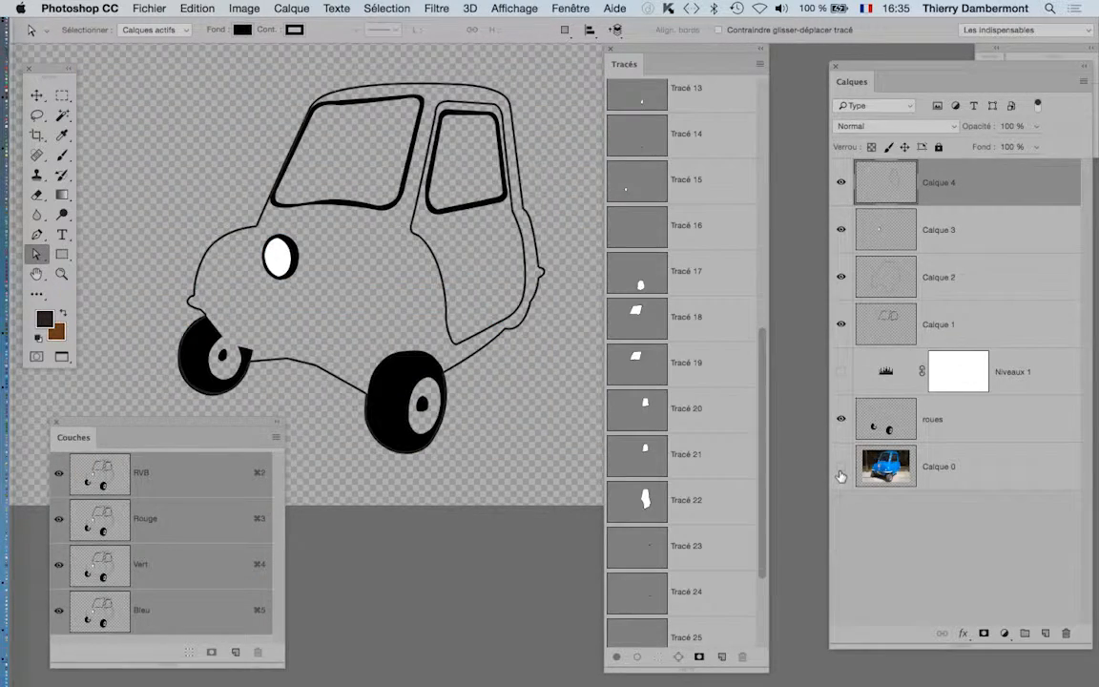
{"action": "left_click", "coordinate": [841, 469]}
- Load the lower-area path Tracé 27 as a selection and intersect it with the car silhouette path Tracé 1
{"action": "scroll", "coordinate": [625, 482], "scroll_direction": "down", "scroll_amount": 5}
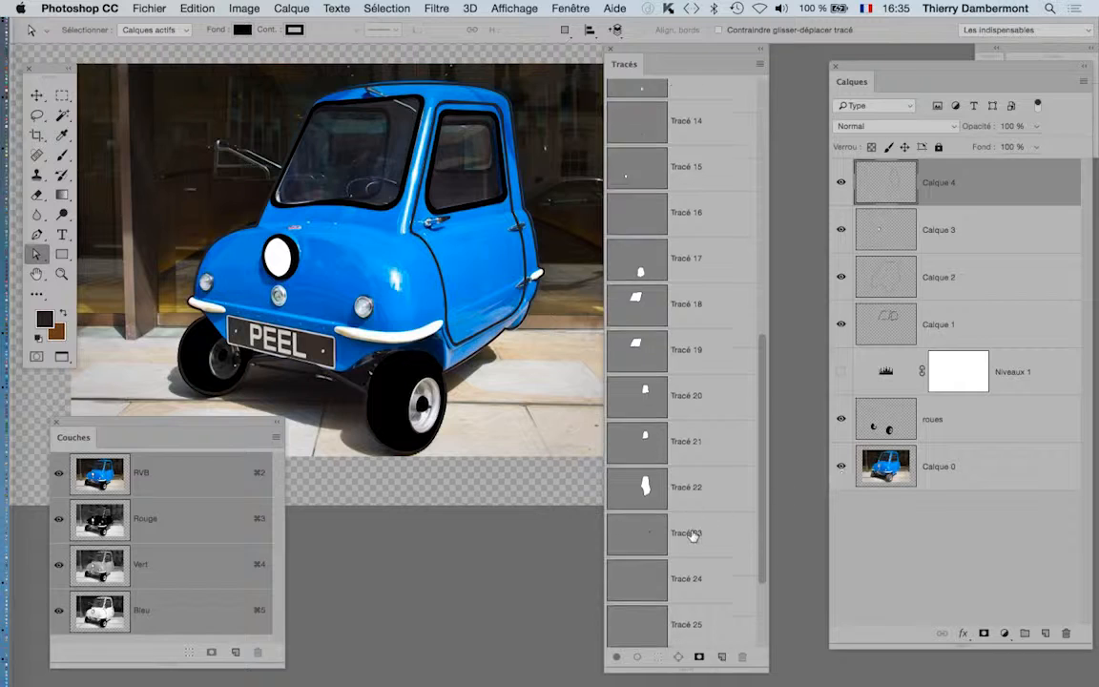
{"action": "left_click", "coordinate": [648, 589], "text": "super"}
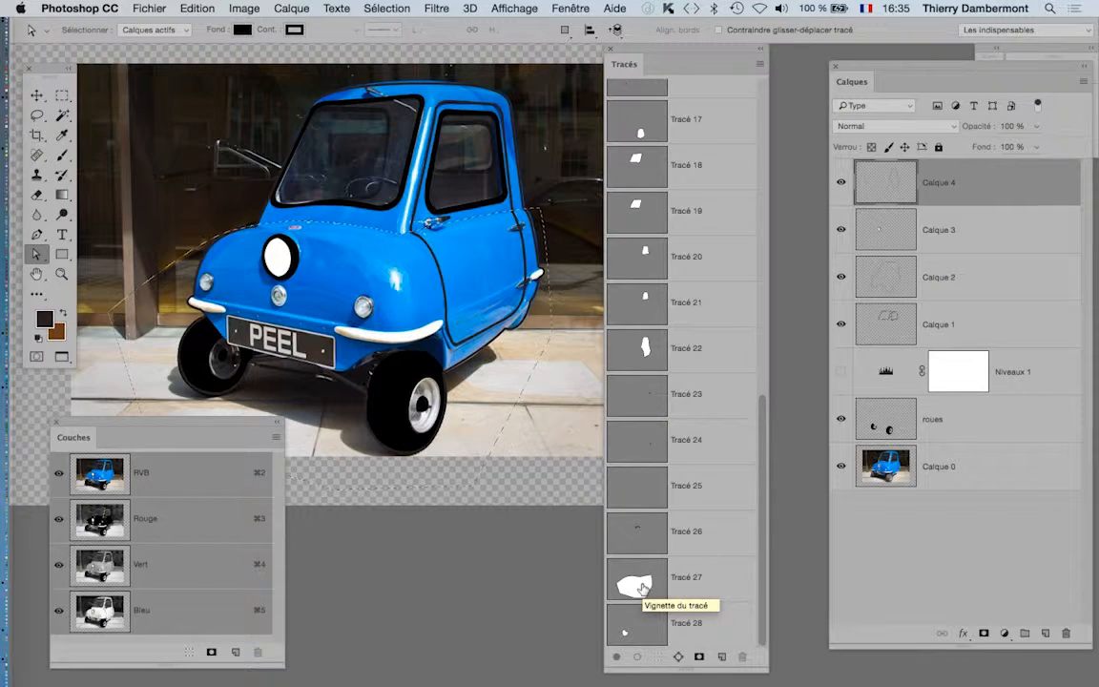
{"action": "scroll", "coordinate": [647, 583], "scroll_direction": "up", "scroll_amount": 10}
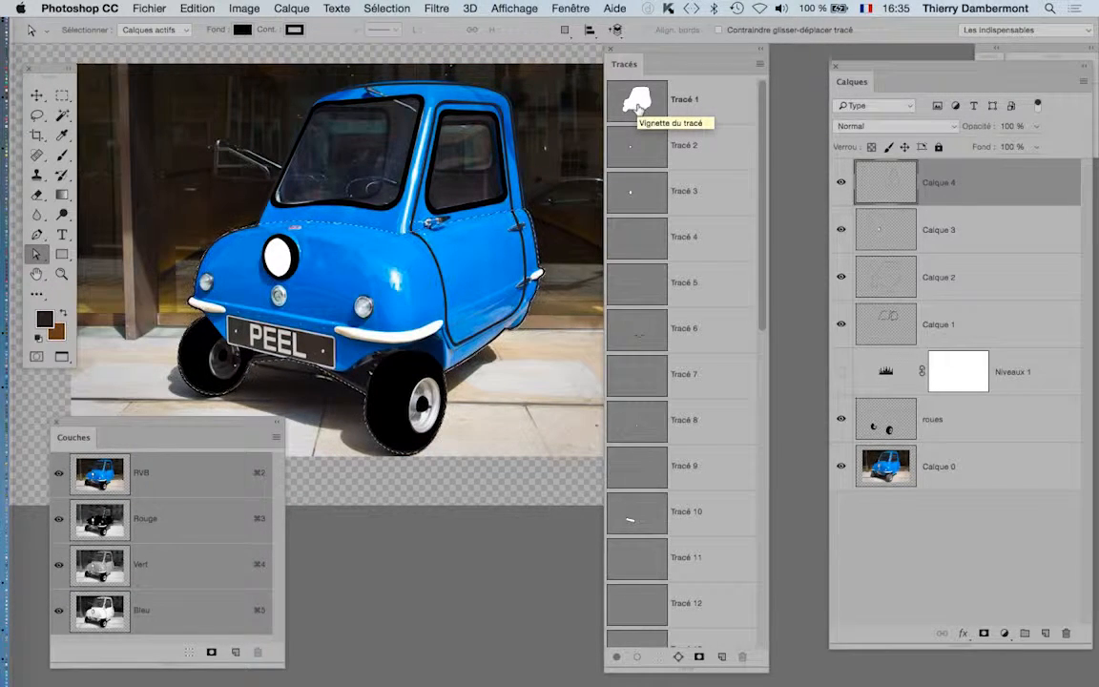
{"action": "scroll", "coordinate": [646, 286], "scroll_direction": "down", "scroll_amount": 10}
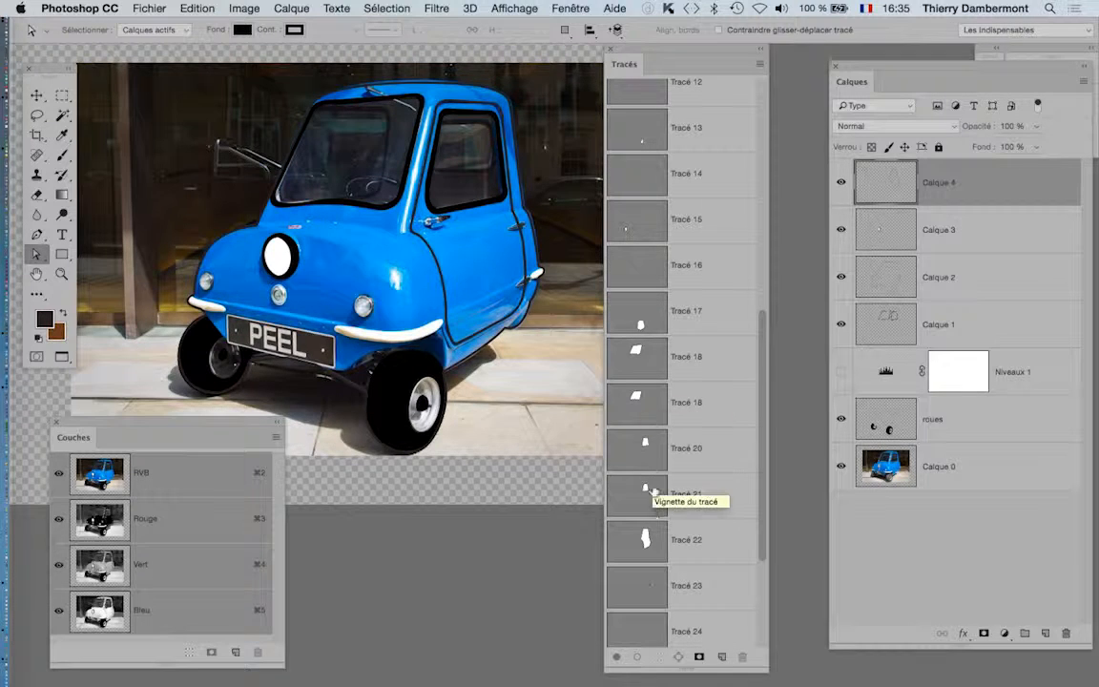
{"action": "scroll", "coordinate": [674, 593], "scroll_direction": "down", "scroll_amount": 4}
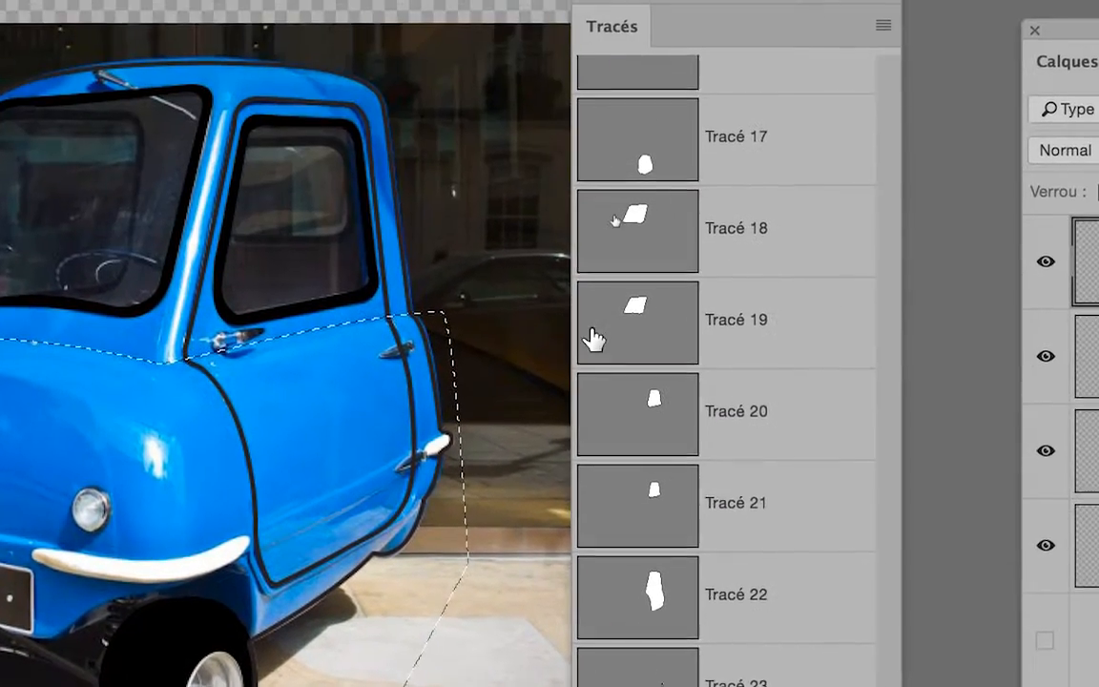
{"action": "scroll", "coordinate": [774, 184], "scroll_direction": "up", "scroll_amount": 4}
{"action": "scroll", "coordinate": [605, 343], "scroll_direction": "up", "scroll_amount": 10}
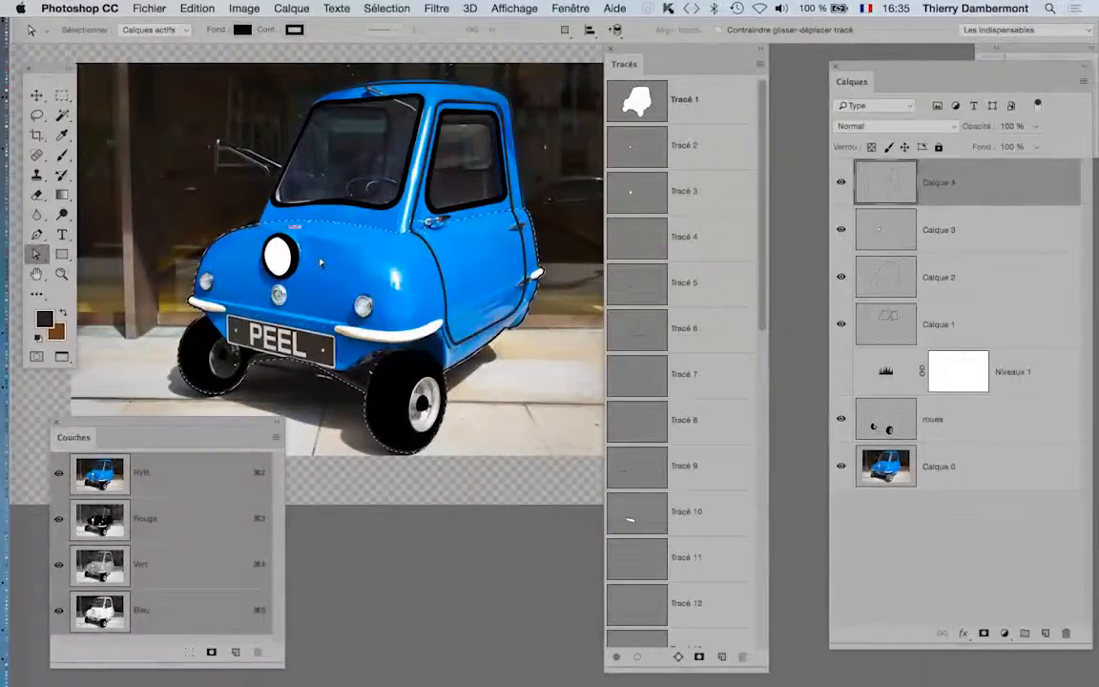
- Add a new layer above roues and fill the lower-body selection with a custom green in Normal mode at 100% opacity
{"action": "left_click", "coordinate": [932, 418]}
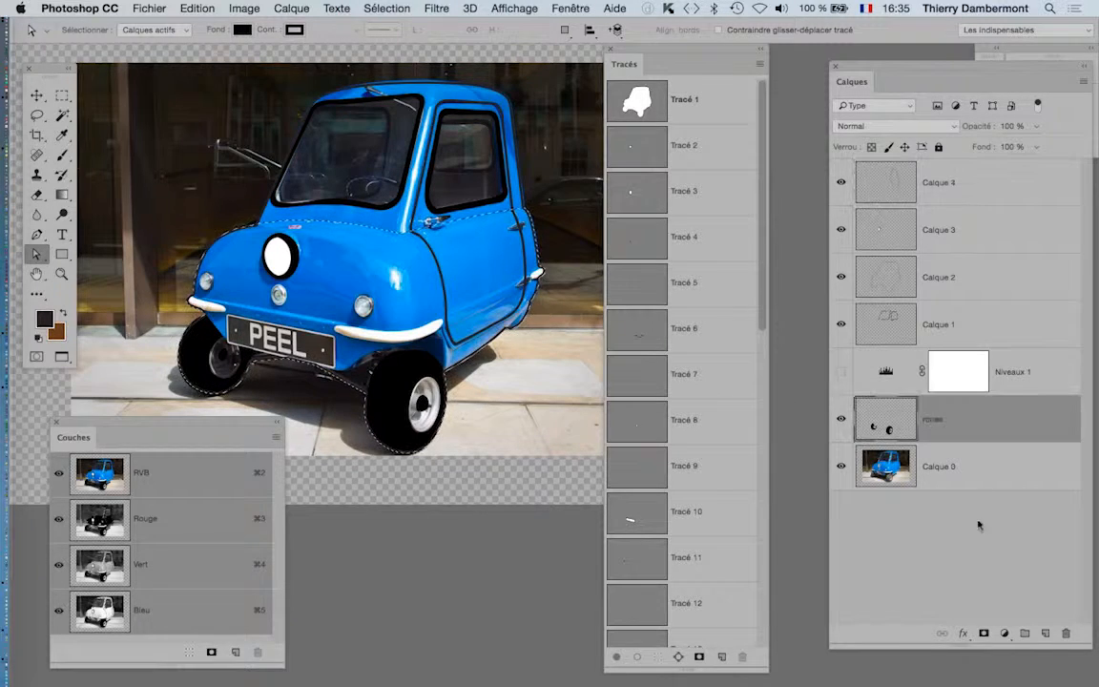
{"action": "left_click", "coordinate": [1046, 633]}
{"action": "left_click", "coordinate": [197, 8]}
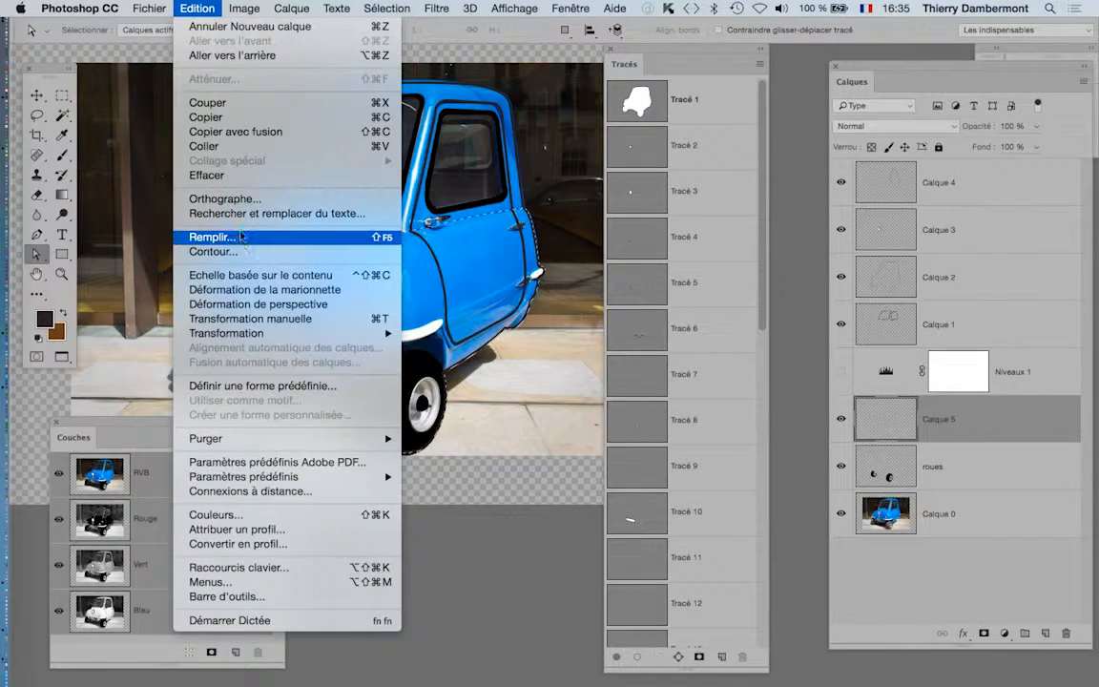
{"action": "left_click", "coordinate": [240, 236]}
{"action": "left_click", "coordinate": [623, 320]}
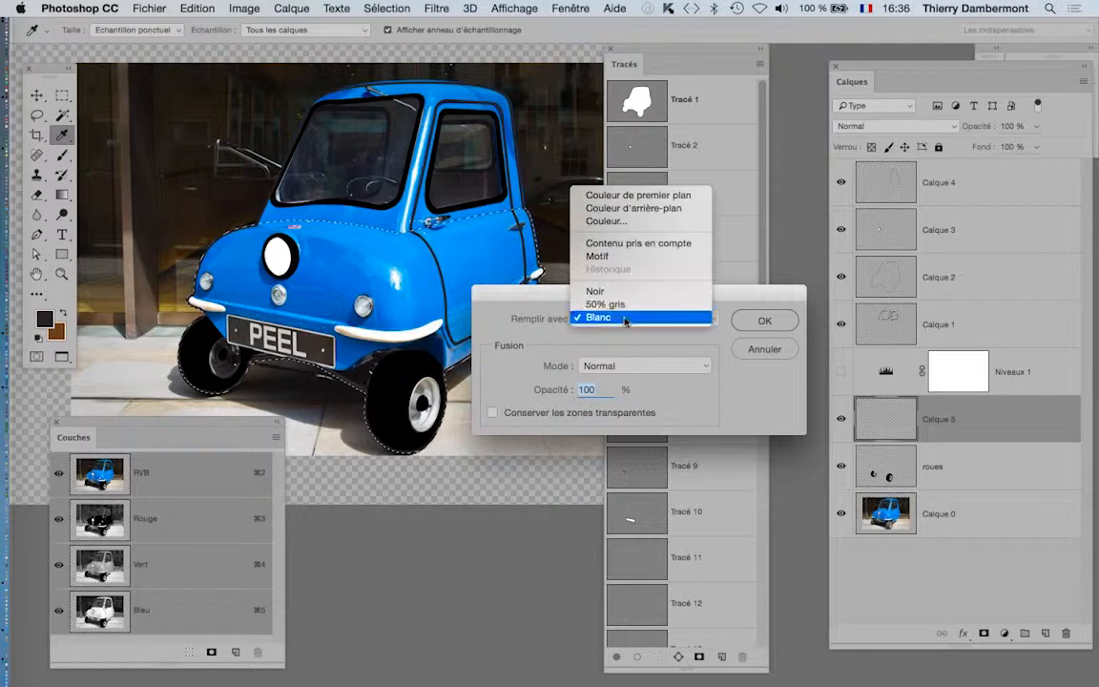
{"action": "left_click", "coordinate": [616, 223]}
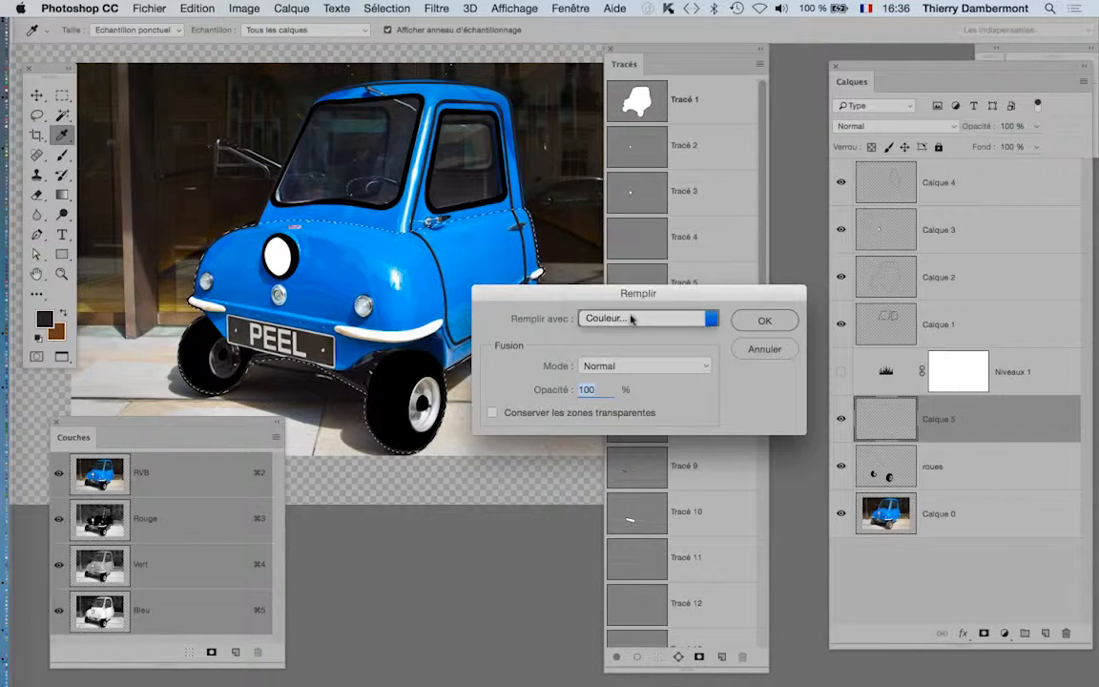
{"action": "left_click", "coordinate": [657, 391]}
{"action": "left_click", "coordinate": [847, 340]}
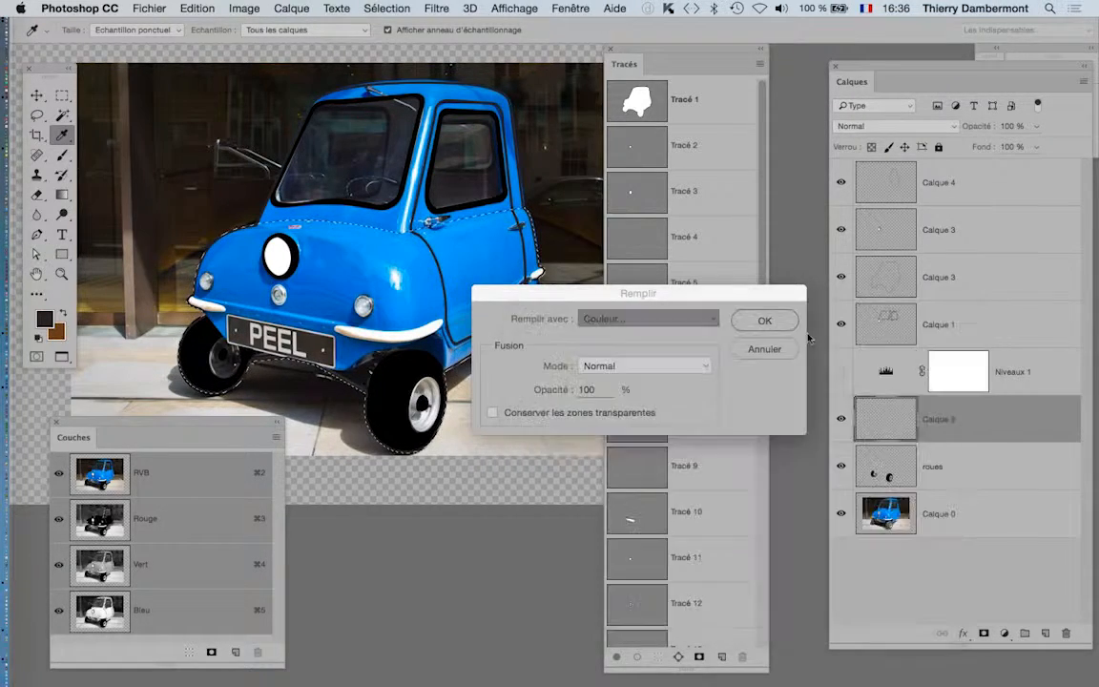
{"action": "left_click", "coordinate": [763, 318]}
{"action": "key", "text": "a"}
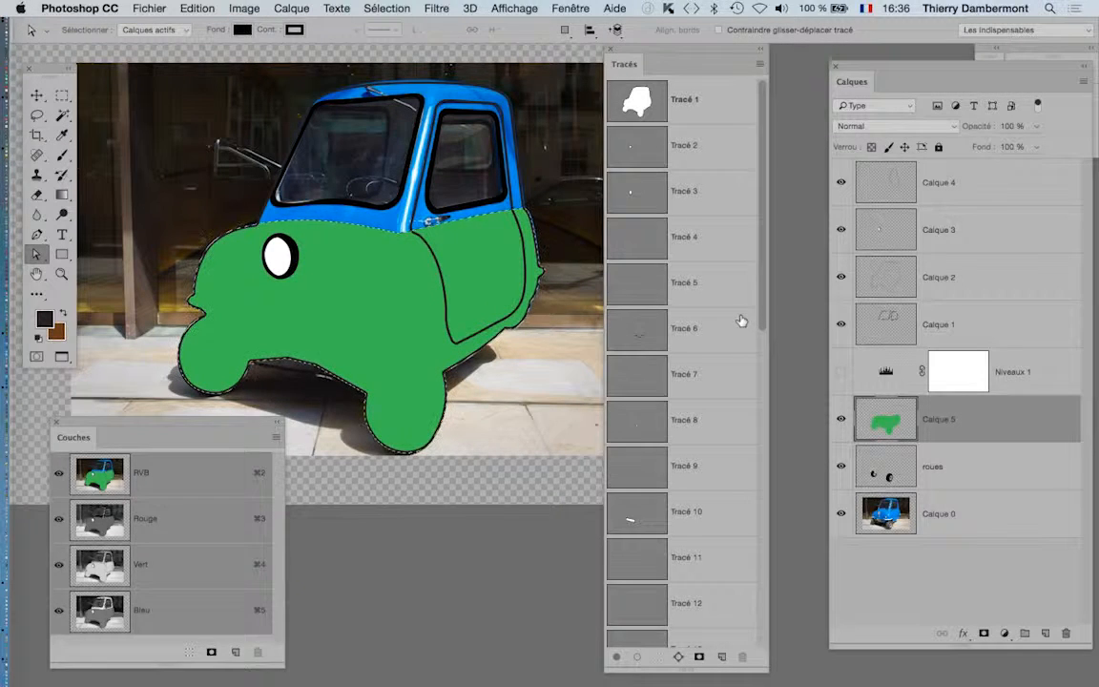
- Place the green body layer beneath the roues layer, check the coloured car, and delete the green layer
{"action": "left_click_drag", "start_coordinate": [975, 421], "coordinate": [964, 486]}
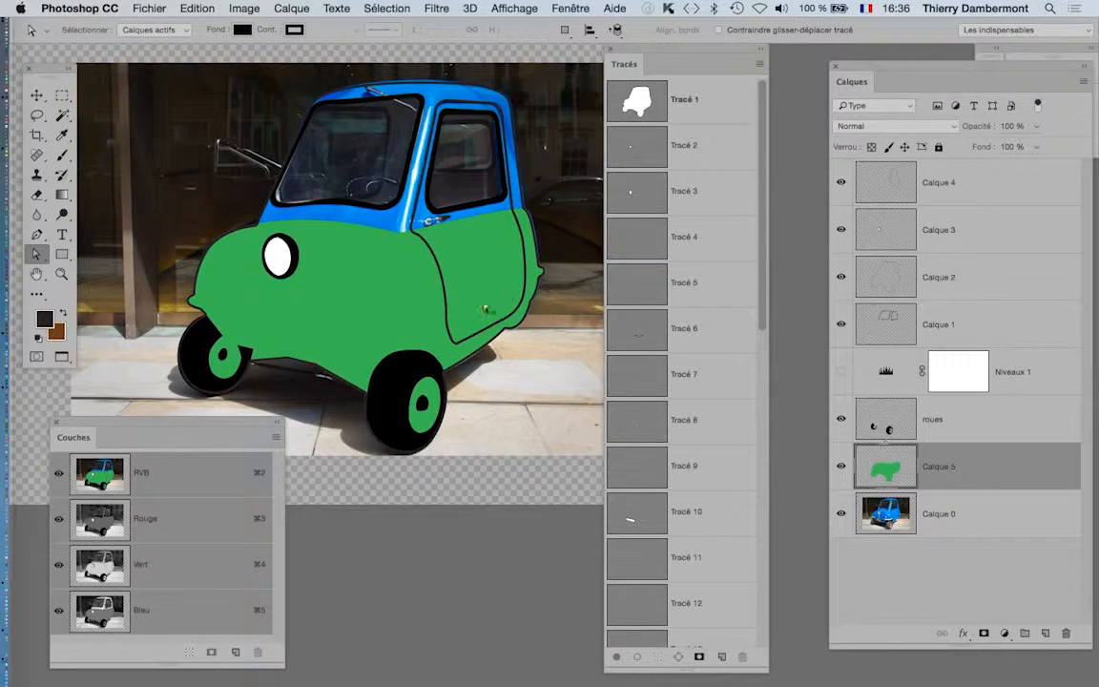
{"action": "key", "text": "super+minus"}
{"action": "key", "text": "super+minus"}
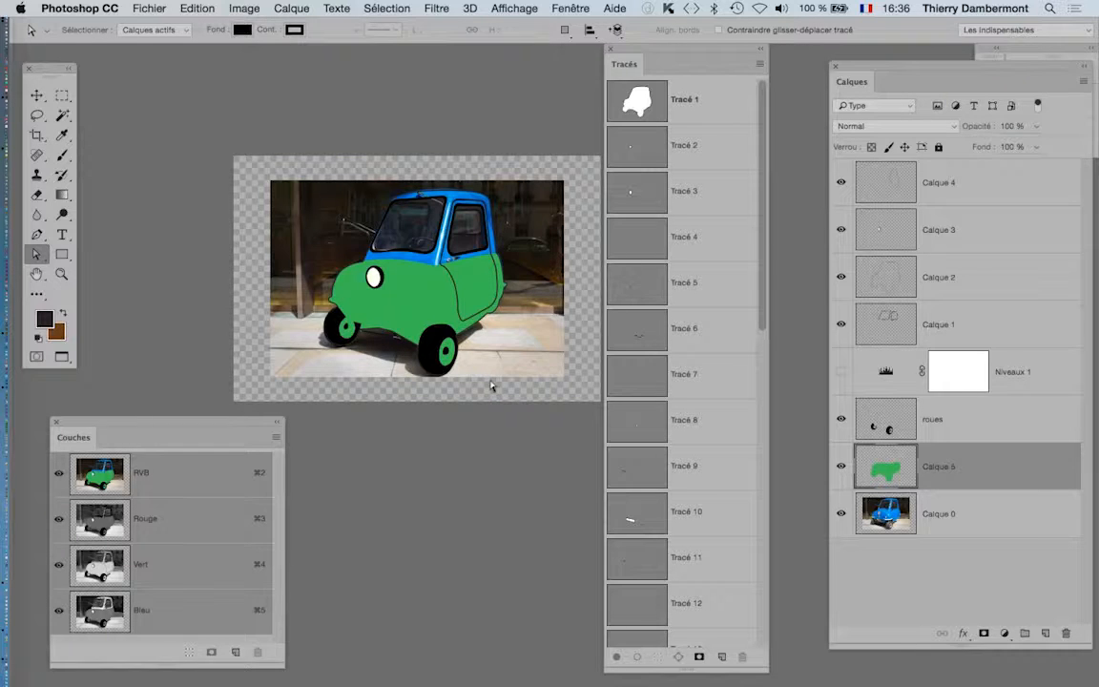
{"action": "left_click", "coordinate": [451, 286]}
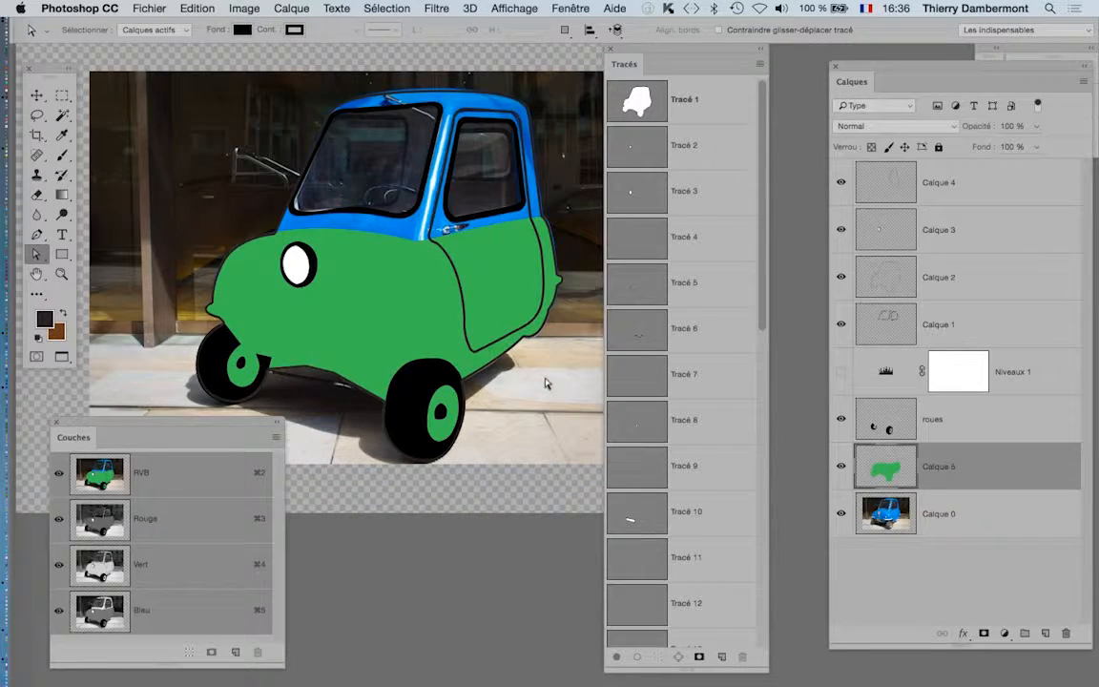
{"action": "left_click_drag", "start_coordinate": [873, 479], "coordinate": [1065, 633]}
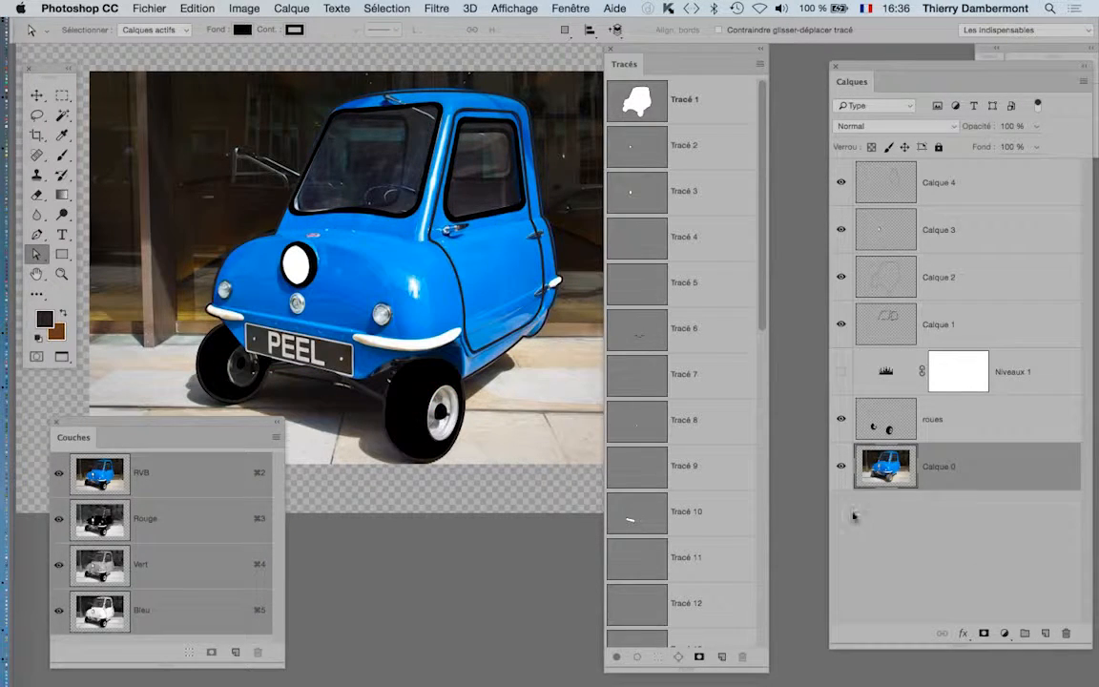
- Select the car's lower body again by loading Tracé 27 and intersecting the selection with Tracé 1
{"action": "scroll", "coordinate": [668, 473], "scroll_direction": "down", "scroll_amount": 5}
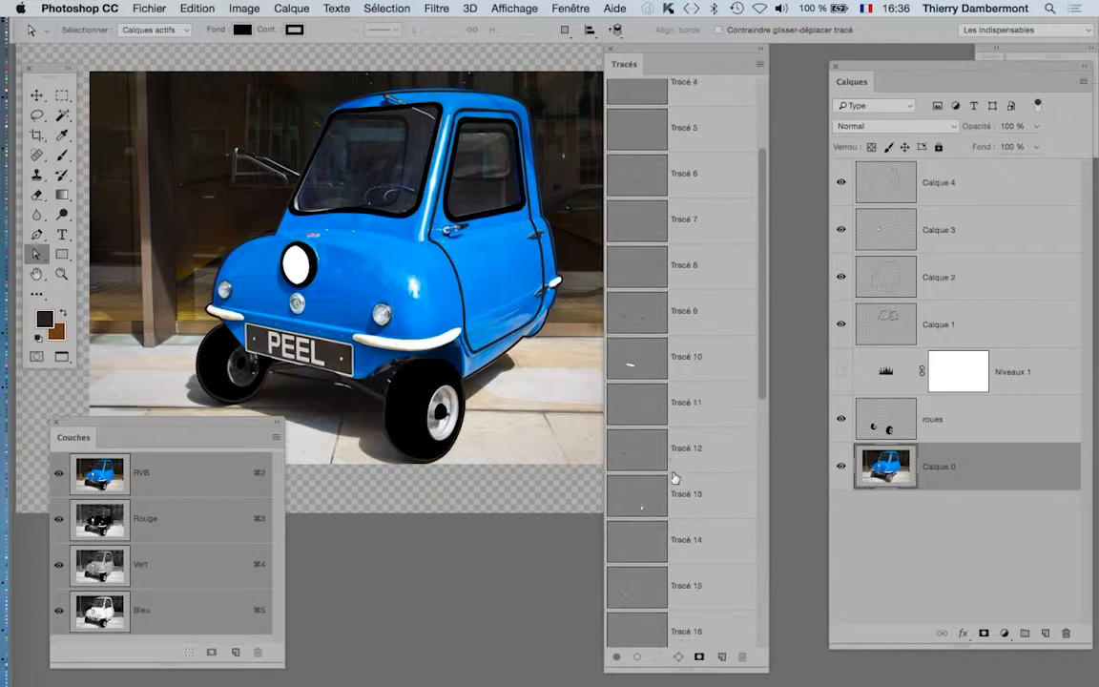
{"action": "scroll", "coordinate": [677, 490], "scroll_direction": "down", "scroll_amount": 10}
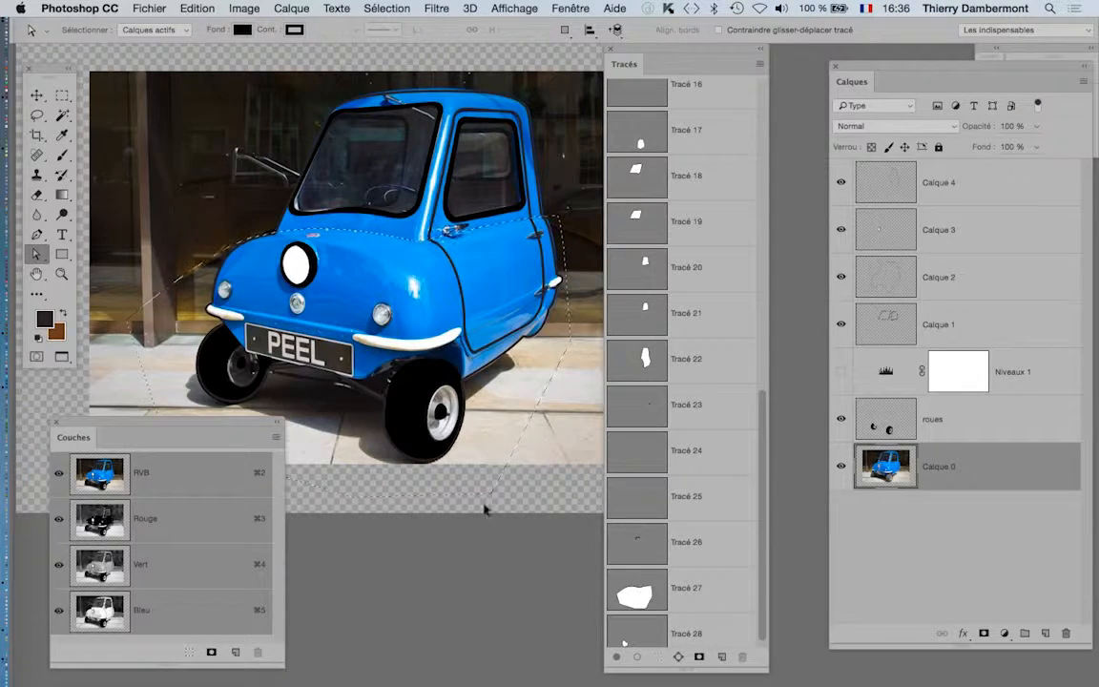
{"action": "scroll", "coordinate": [481, 508], "scroll_direction": "down", "scroll_amount": 5}
{"action": "left_click_drag", "start_coordinate": [458, 385], "coordinate": [438, 172]}
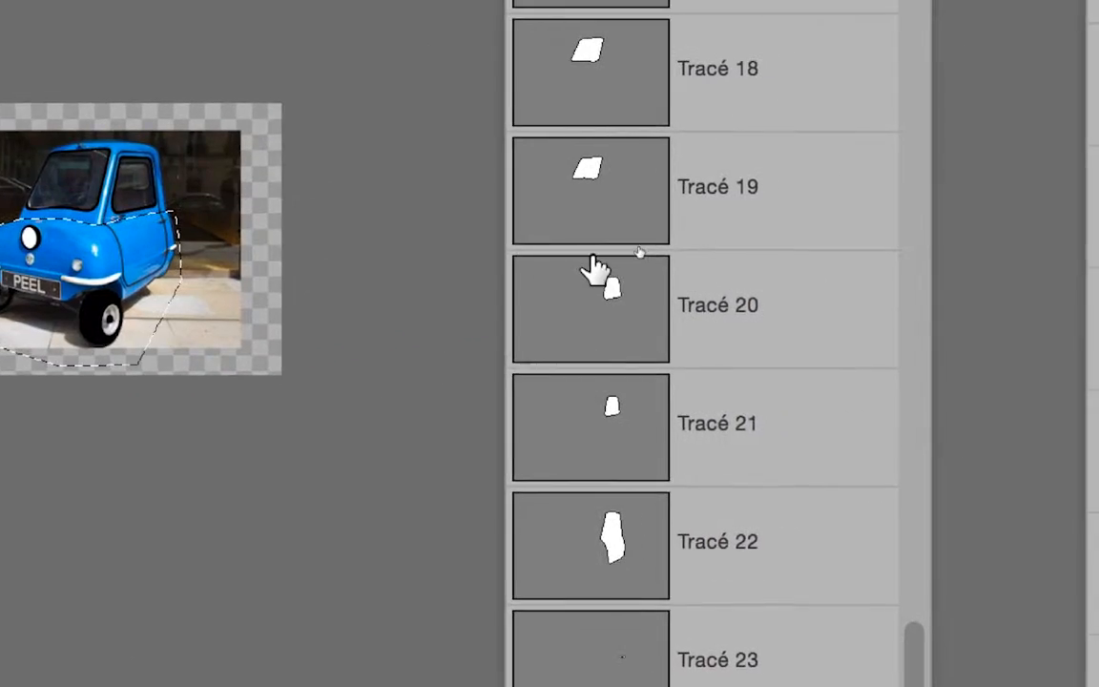
{"action": "scroll", "coordinate": [938, 191], "scroll_direction": "up", "scroll_amount": 5}
{"action": "scroll", "coordinate": [593, 265], "scroll_direction": "up", "scroll_amount": 12}
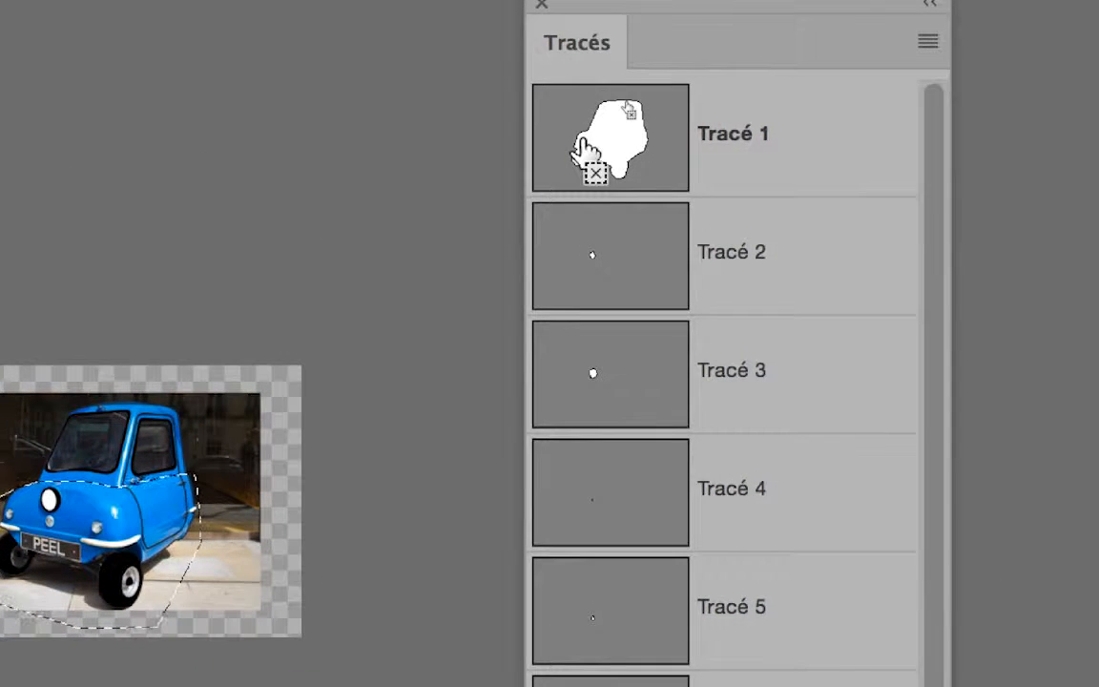
{"action": "left_click", "coordinate": [581, 141], "text": "super"}
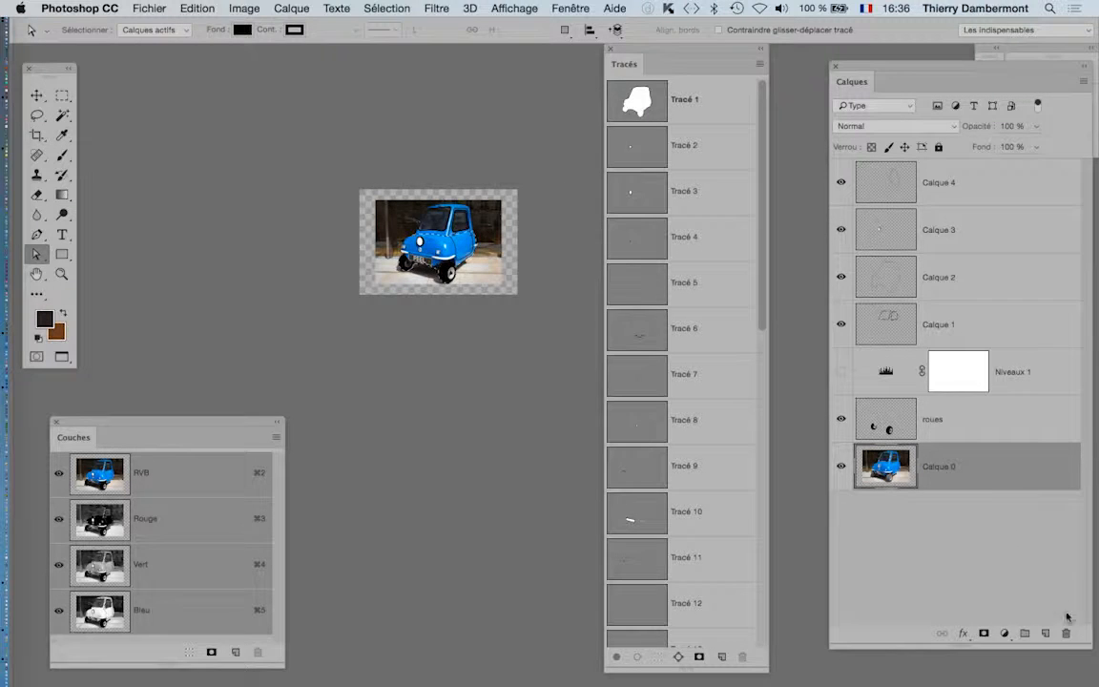
- Create a new layer directly above Calque 0 and fill the lower-body selection with the green colour 03bc1d
{"action": "left_click", "coordinate": [1046, 635]}
{"action": "left_click", "coordinate": [199, 8]}
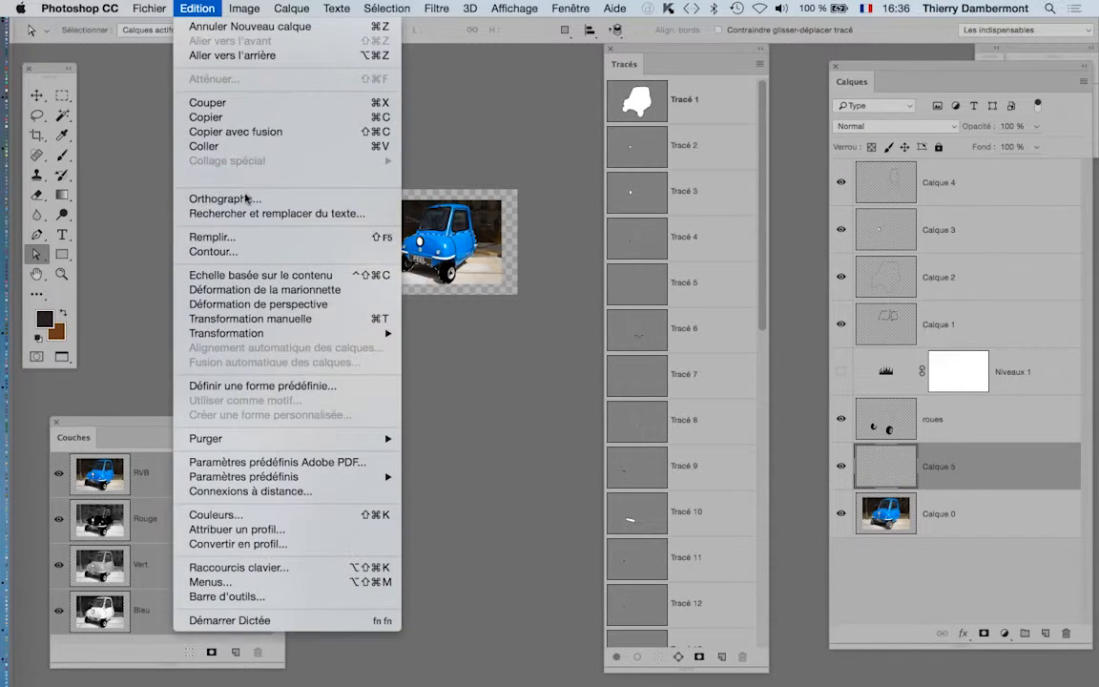
{"action": "left_click", "coordinate": [205, 236]}
{"action": "left_click", "coordinate": [608, 321]}
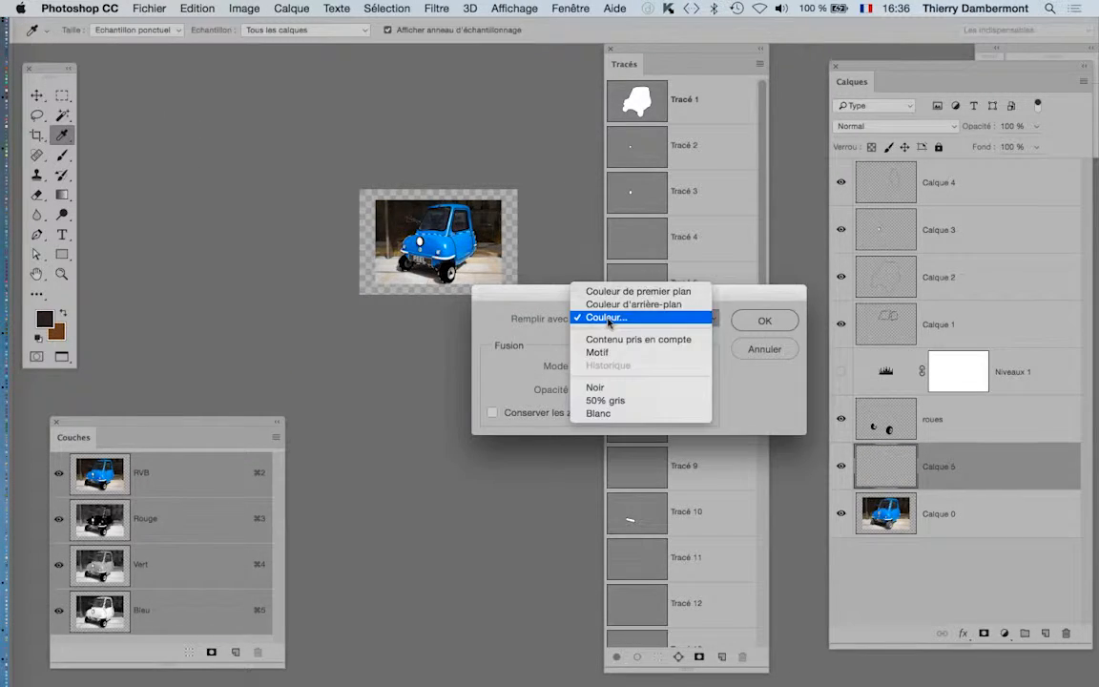
{"action": "left_click", "coordinate": [607, 315]}
{"action": "left_click", "coordinate": [818, 373]}
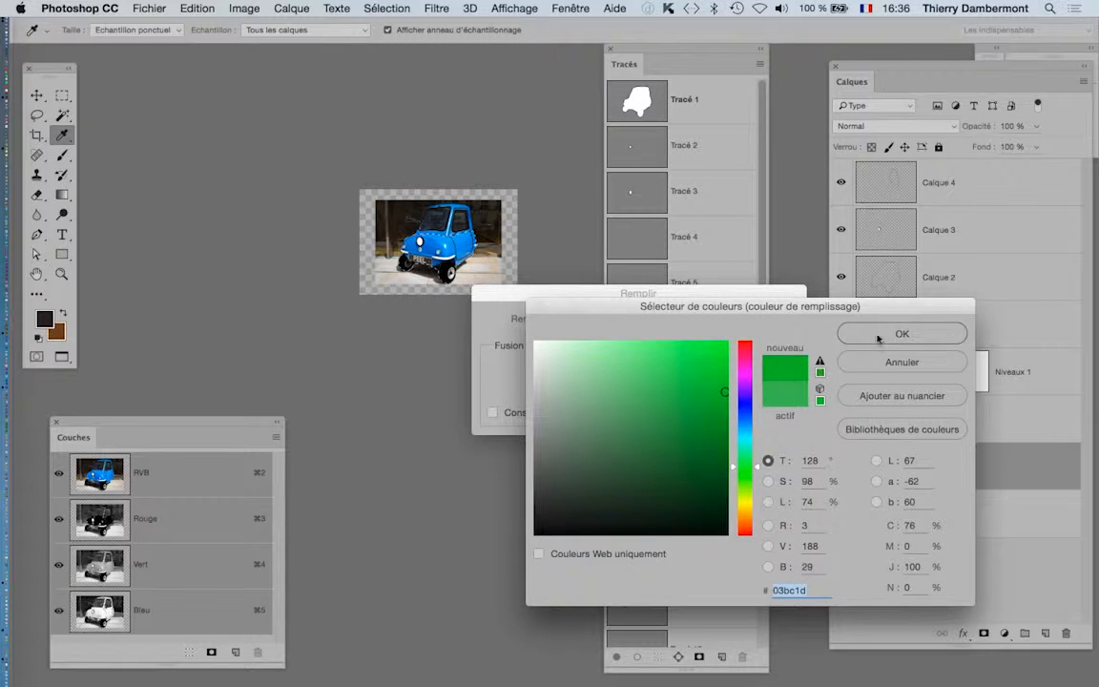
{"action": "left_click", "coordinate": [877, 336]}
{"action": "left_click", "coordinate": [763, 253]}
- Hide the Calque 0 photo layer and inspect the line drawing with its green lower body up close
{"action": "scroll", "coordinate": [448, 287], "scroll_direction": "up", "scroll_amount": 2}
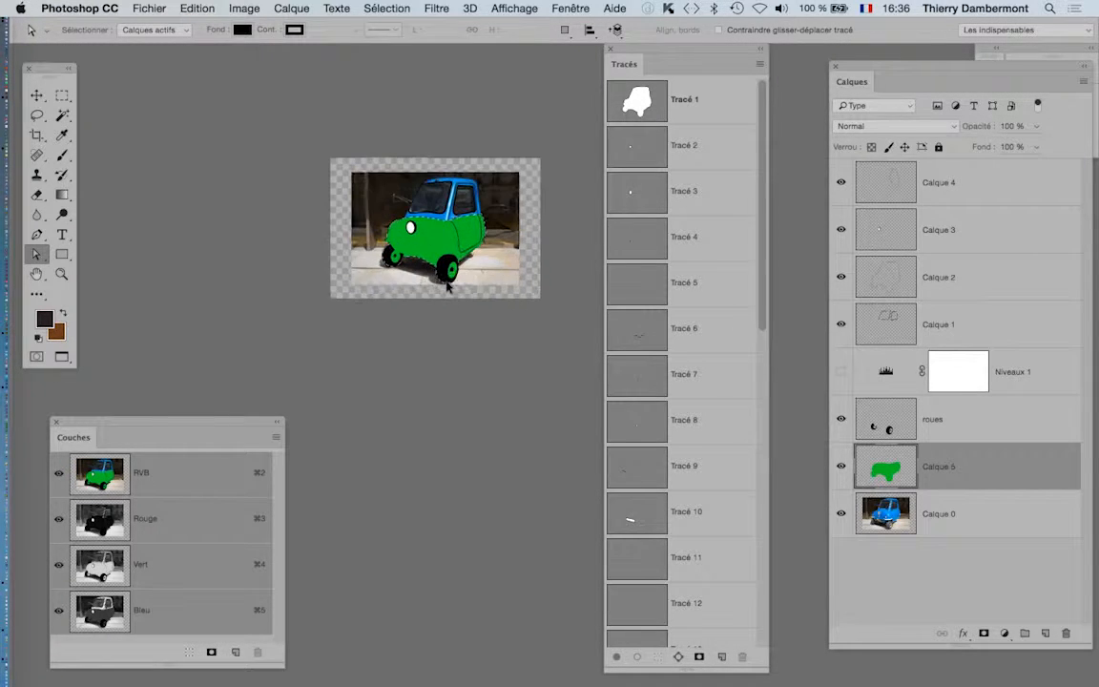
{"action": "scroll", "coordinate": [448, 286], "scroll_direction": "up", "scroll_amount": 2}
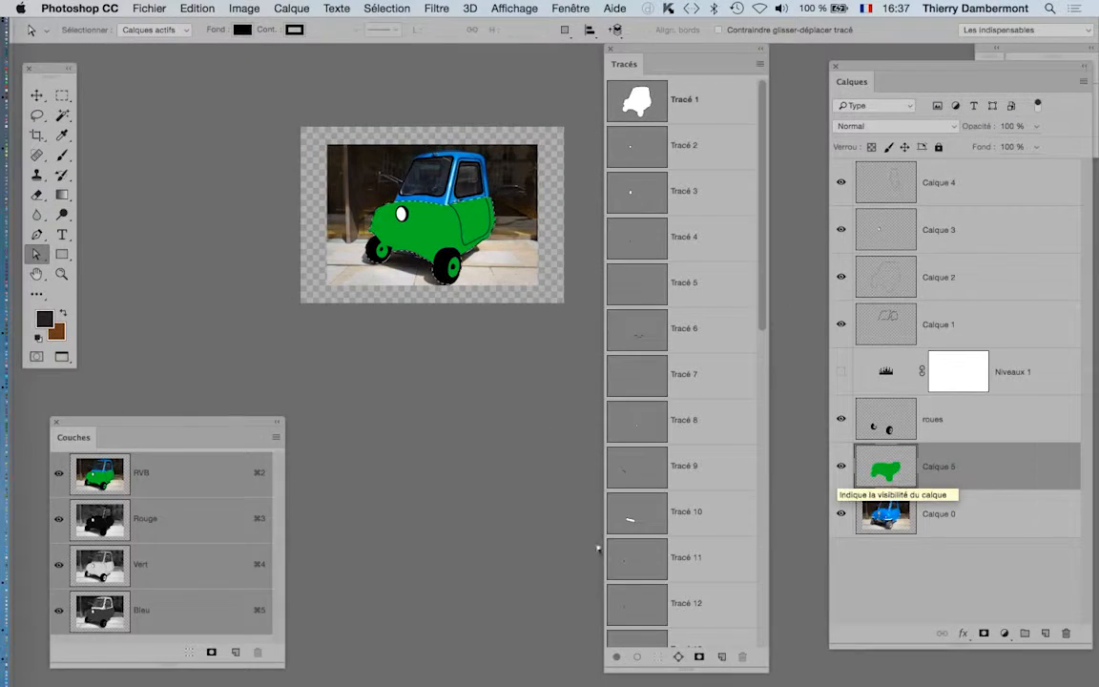
{"action": "left_click", "coordinate": [841, 514]}
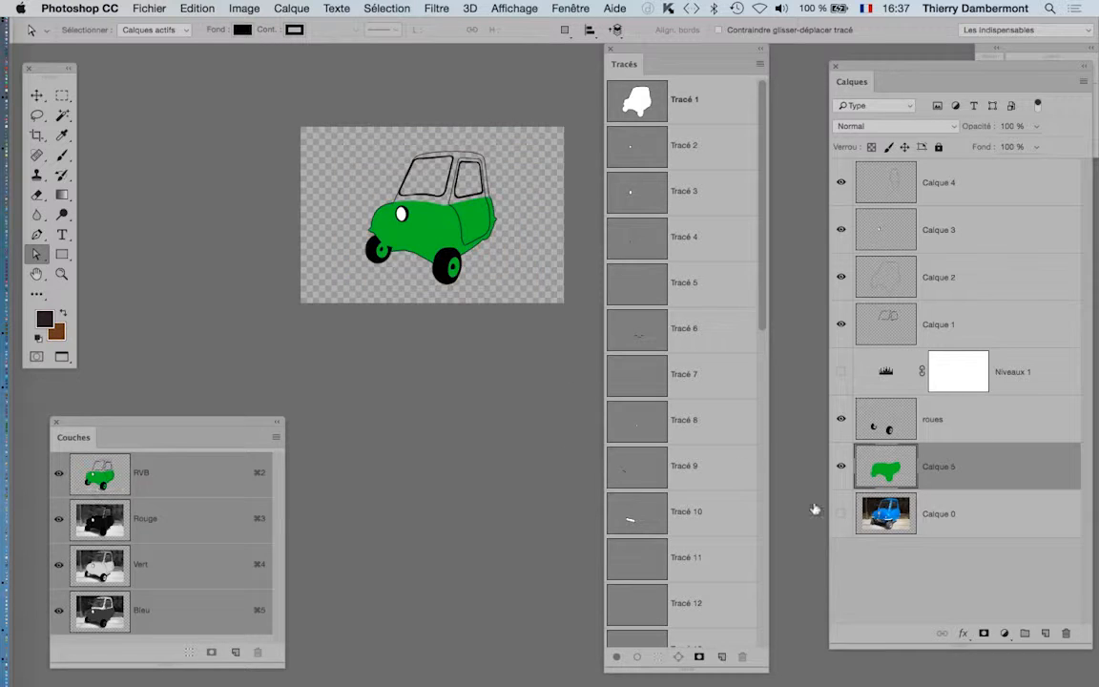
{"action": "left_click", "coordinate": [493, 245], "text": "super"}
{"action": "left_click", "coordinate": [443, 238], "text": "super"}
{"action": "left_click_drag", "start_coordinate": [517, 345], "coordinate": [438, 432]}
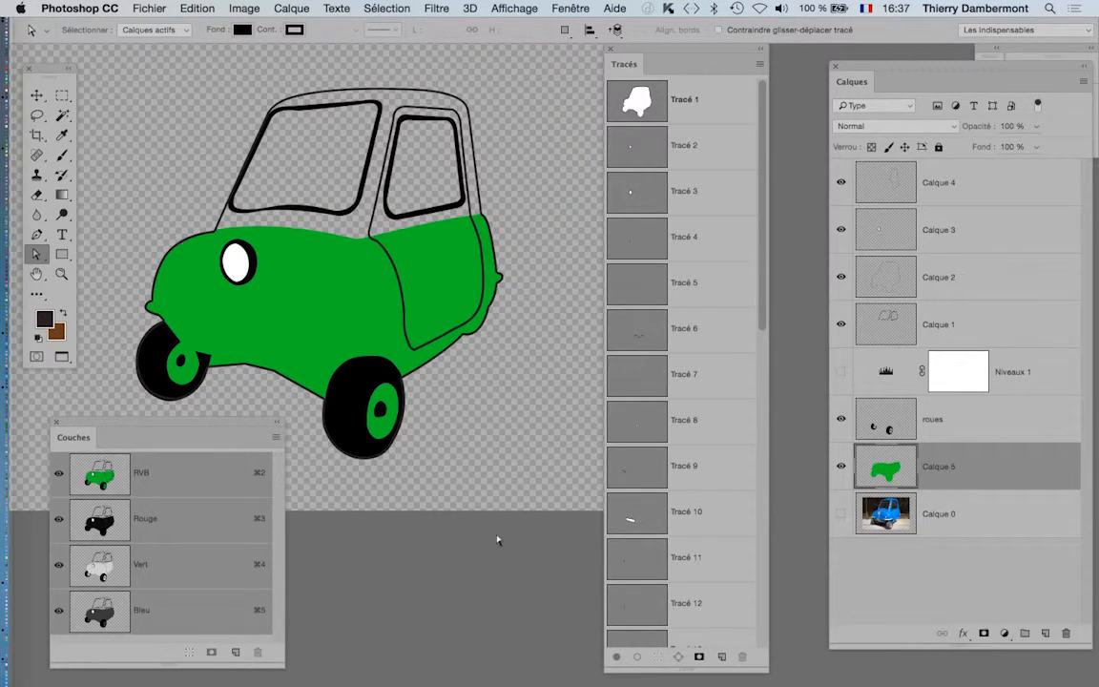